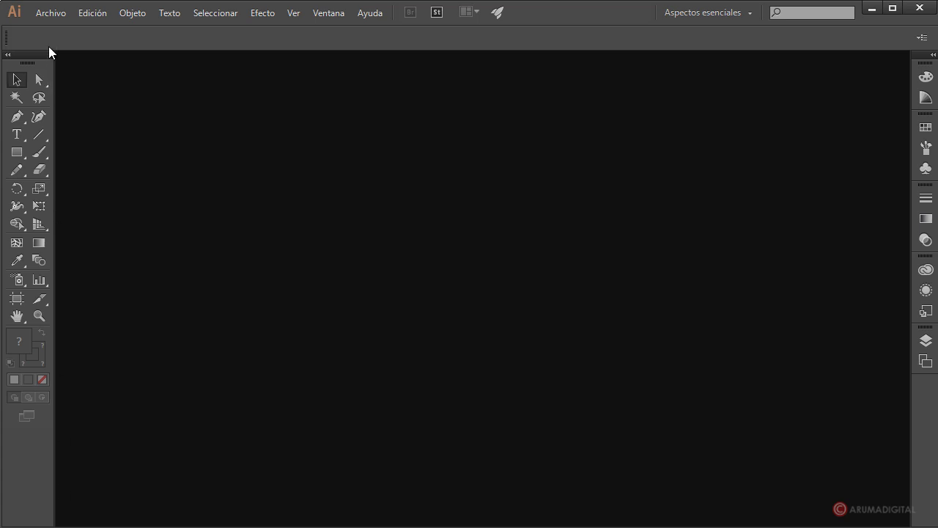
- Create a new A3 portrait document in millimetres with a 3 mm bleed
left_click(52, 16)
left_click(71, 30)
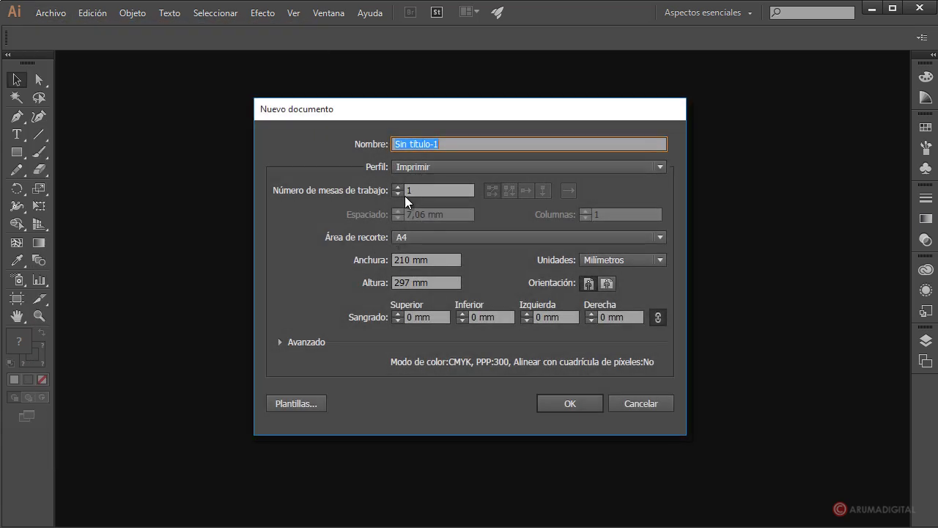
left_click(411, 240)
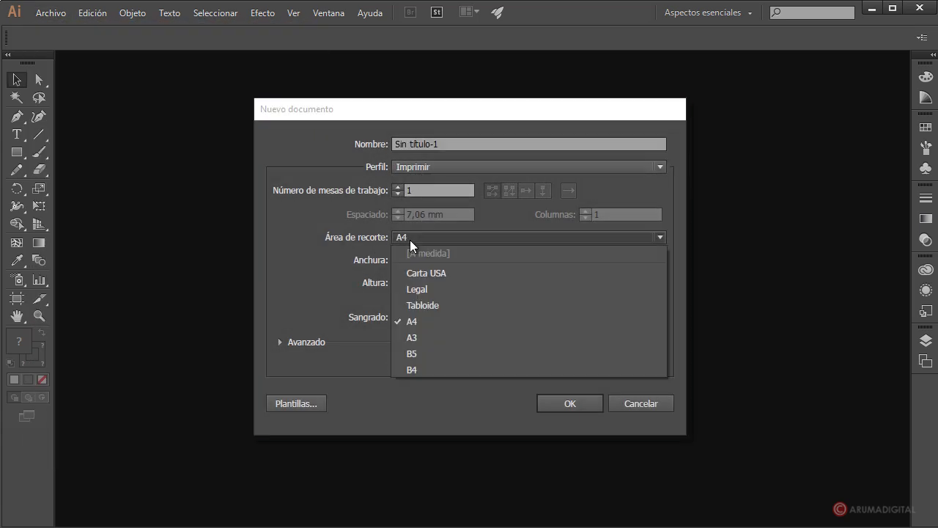
left_click(415, 338)
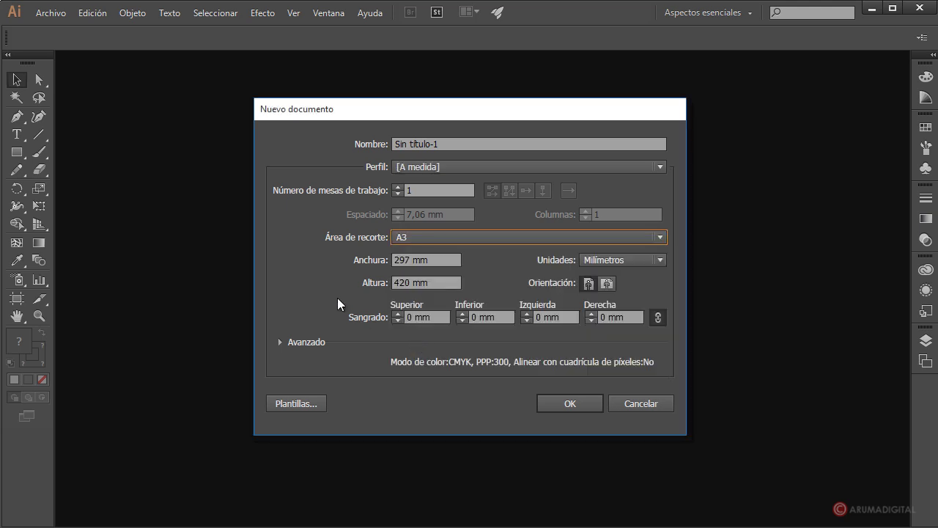
double_click(409, 317)
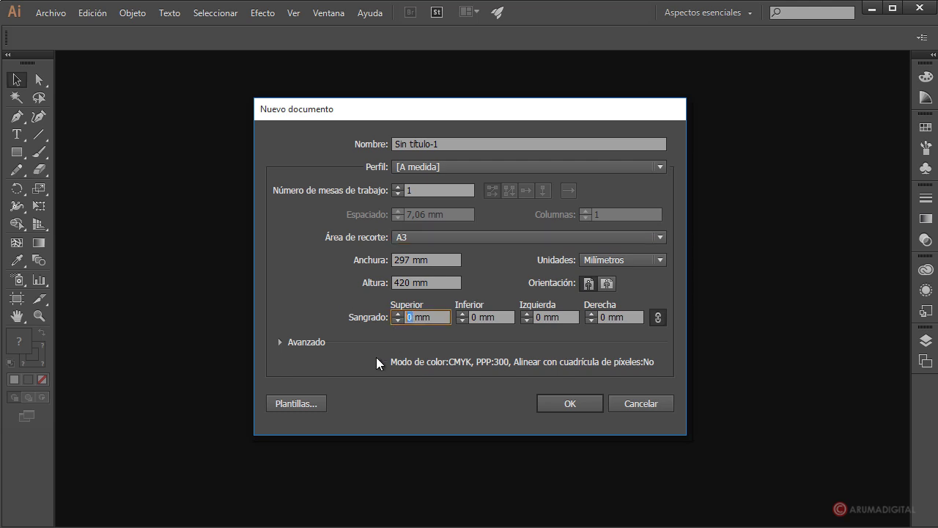
type("3")
left_click(565, 400)
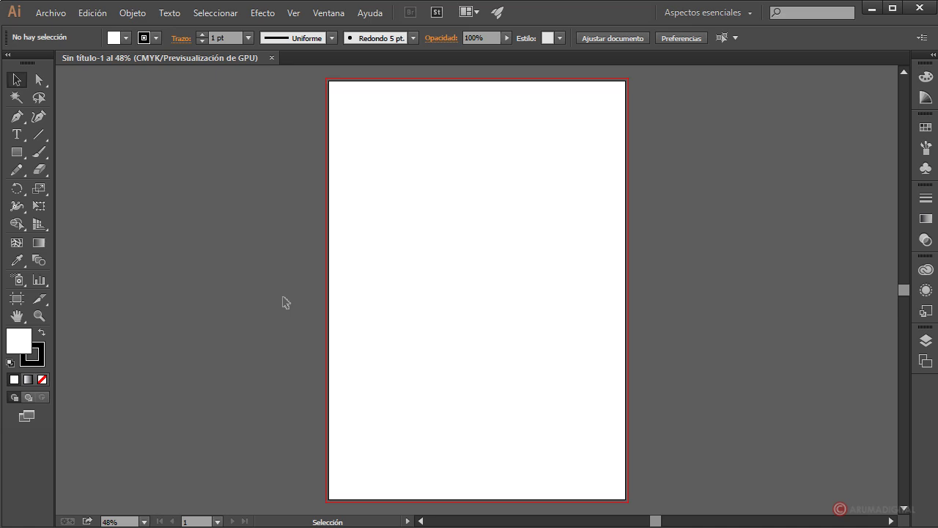
- Place the linked image stainless-319993_1920.jpg at full size over the artboard
left_click(57, 13)
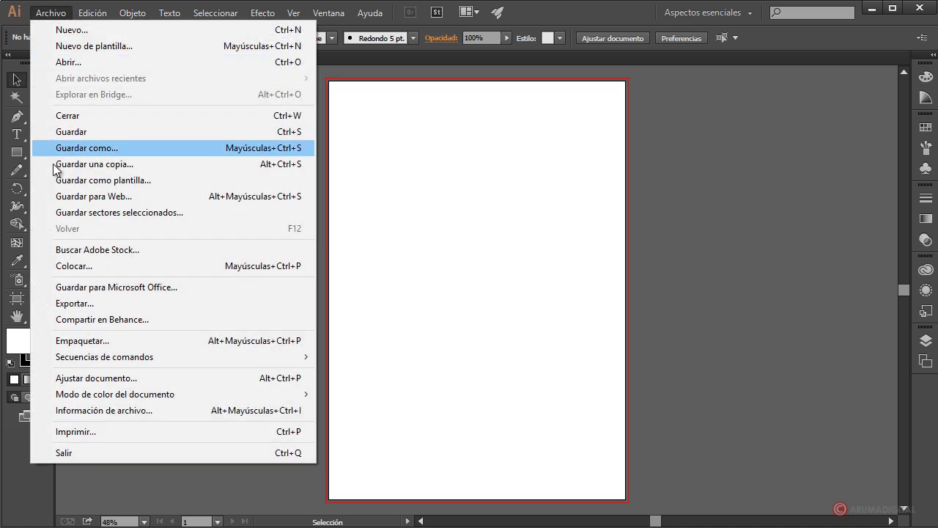
left_click(74, 266)
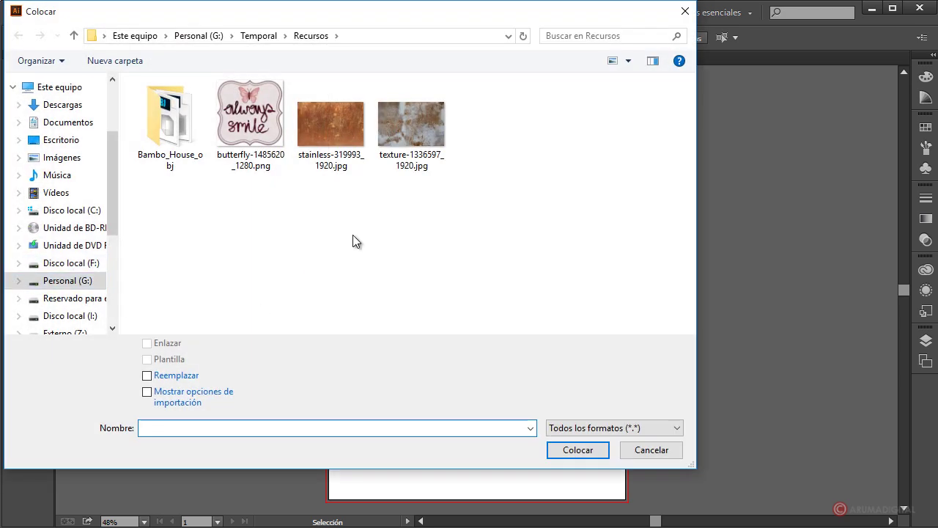
left_click(339, 123)
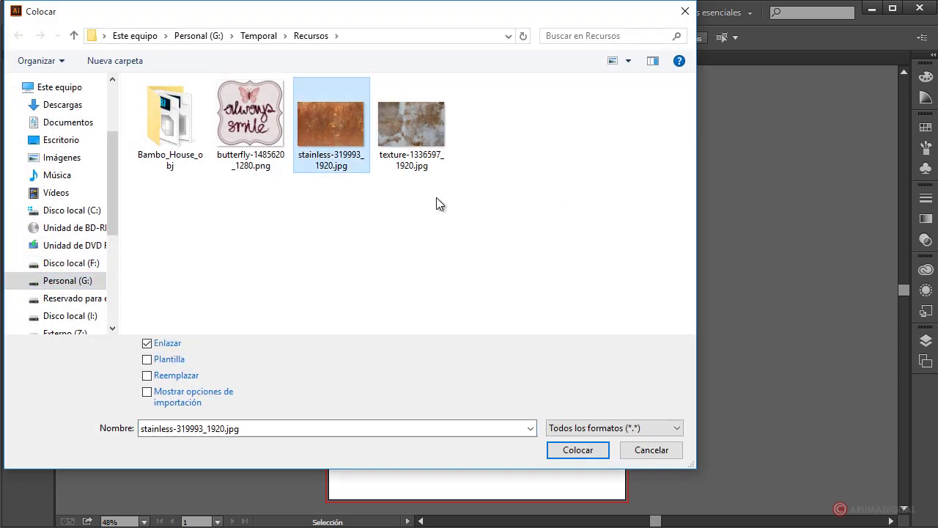
left_click(580, 453)
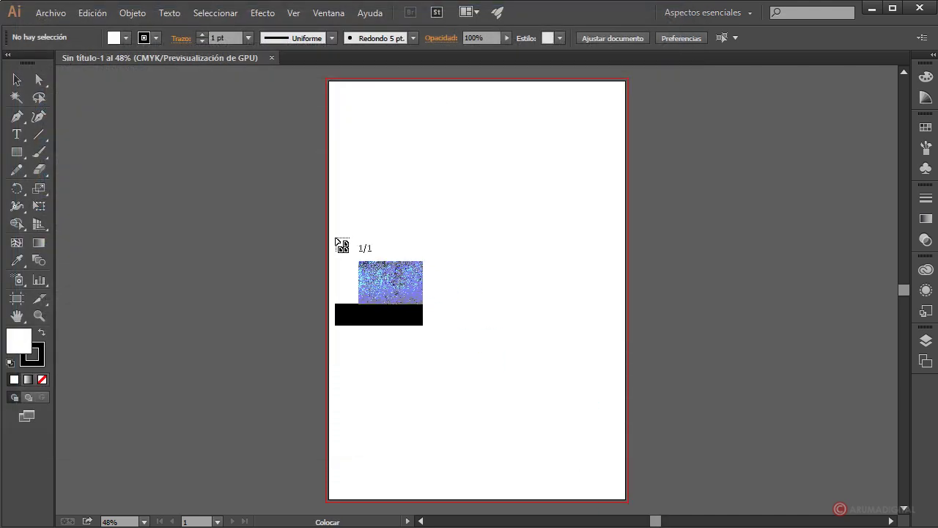
left_click(313, 108)
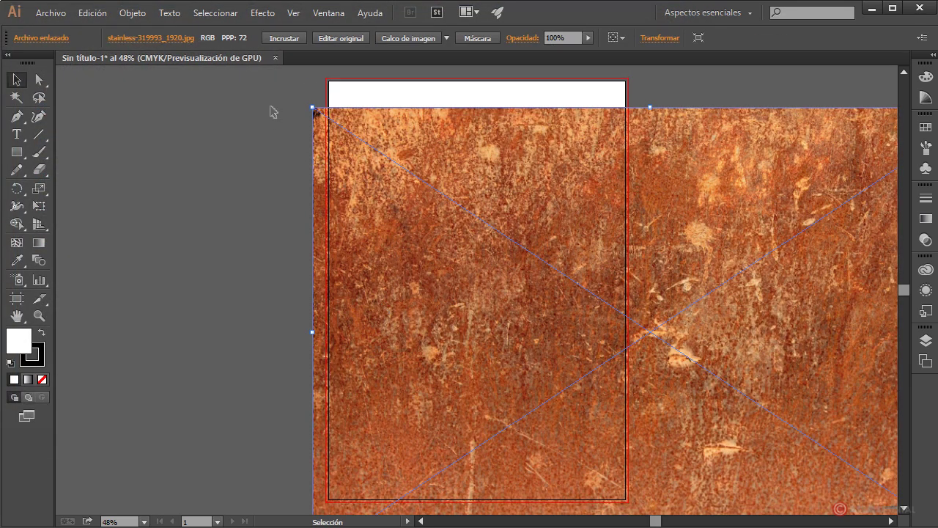
- Rotate the rust image 90 degrees clockwise to a vertical format and centre it over the artboard
left_click_drag(680, 277, 501, 265)
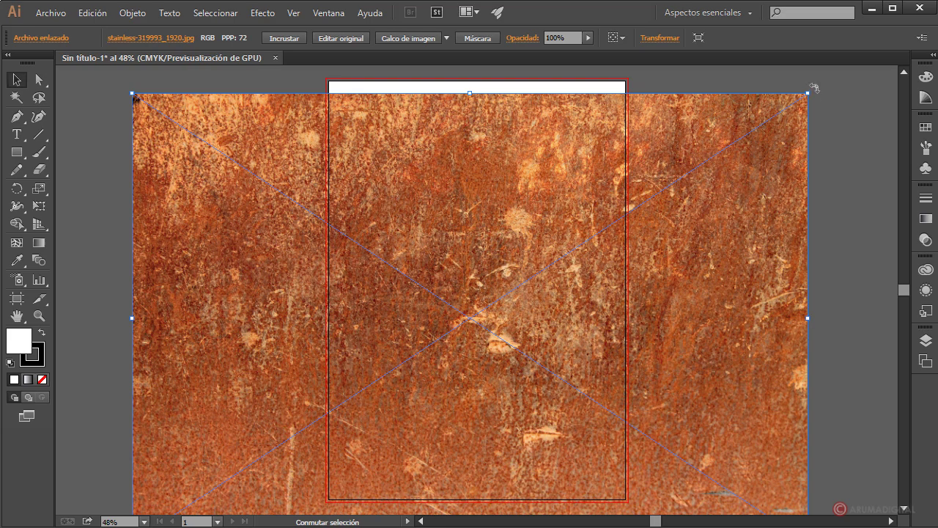
left_click_drag(834, 238, 637, 462)
left_click_drag(669, 161, 668, 270)
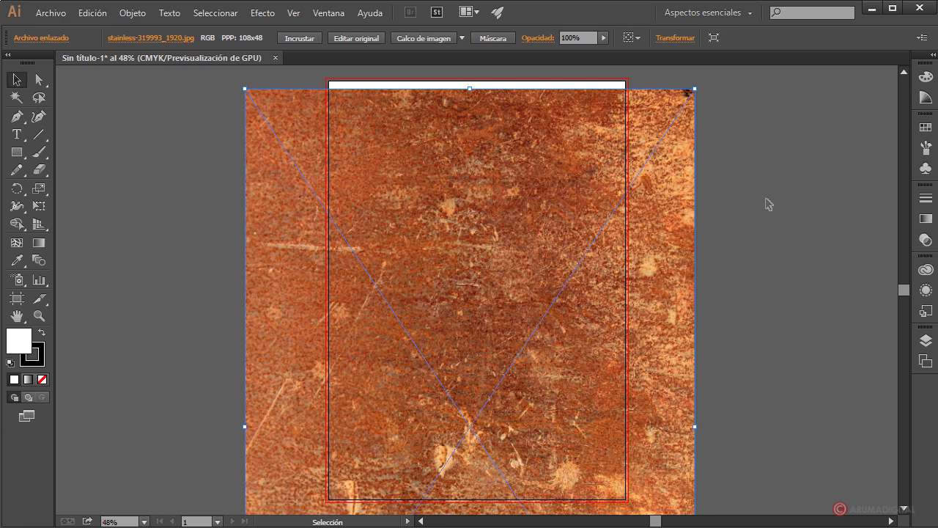
- Scale the rust image down proportionally and reposition it so it is slightly wider than the artboard and its bleed
key("shift")
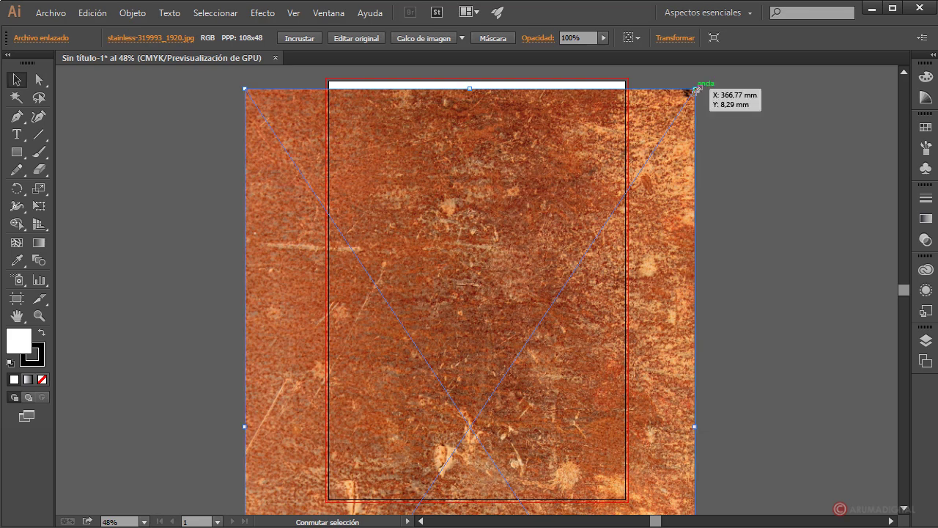
left_click_drag(695, 90, 605, 244)
left_click_drag(445, 326, 503, 154)
left_click_drag(649, 73, 625, 108)
left_click_drag(546, 153, 559, 118)
left_click(648, 80)
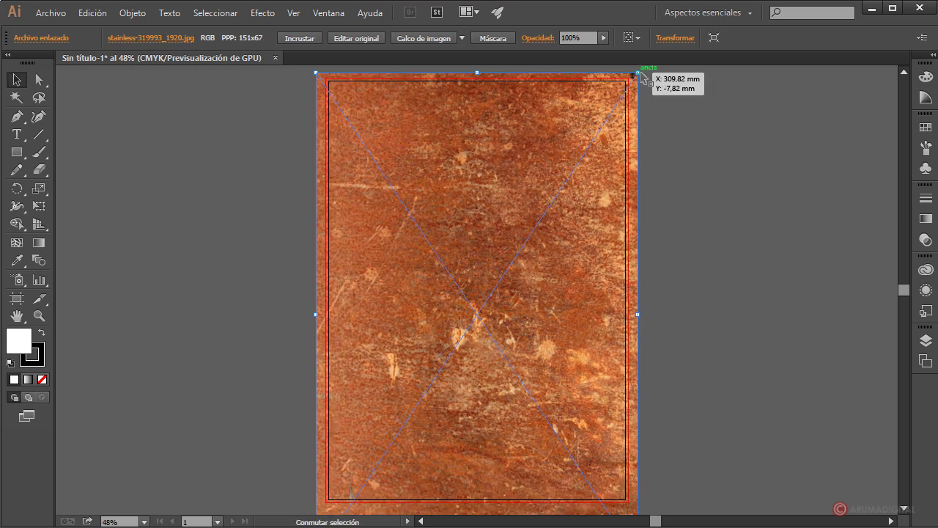
- Fine-tune the rust image's size and position so it covers the whole artboard and bleed with a small margin
scroll(683, 205, "down", 1)
scroll(683, 205, "down", 1)
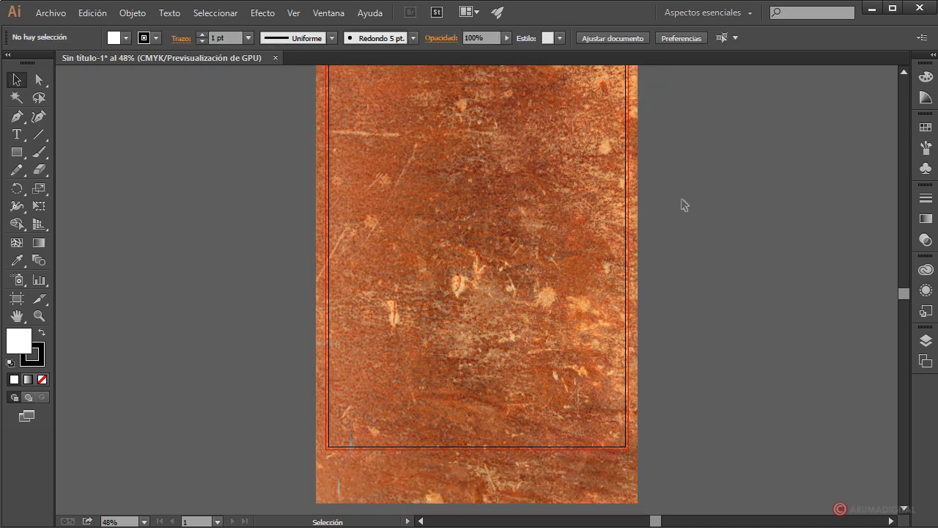
scroll(683, 205, "up", 3)
left_click(554, 244)
left_click_drag(554, 244, 554, 230)
left_click_drag(636, 114, 630, 121)
mouse_move(542, 208)
left_mouse_down()
mouse_move(547, 192)
mouse_move(542, 210)
left_mouse_up()
scroll(712, 270, "down", 3)
scroll(712, 269, "up", 3)
left_click(702, 236)
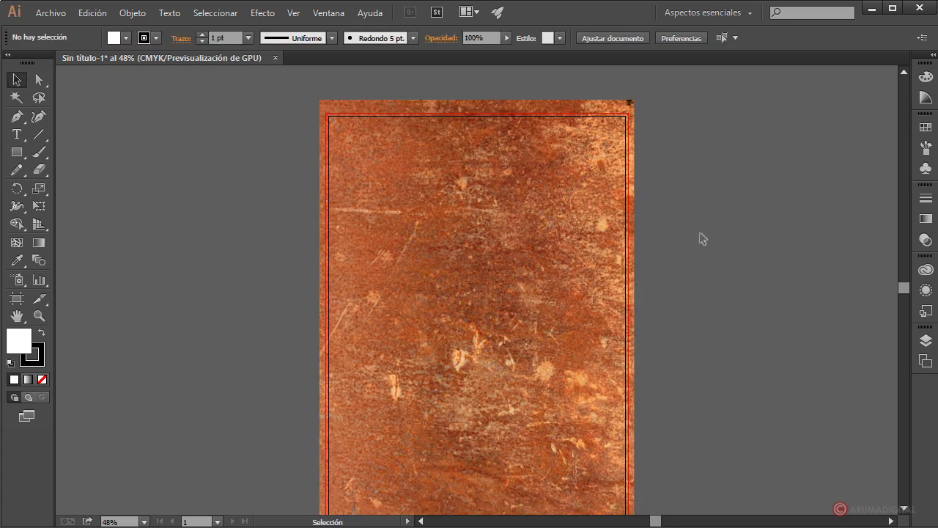
scroll(701, 238, "down", 1)
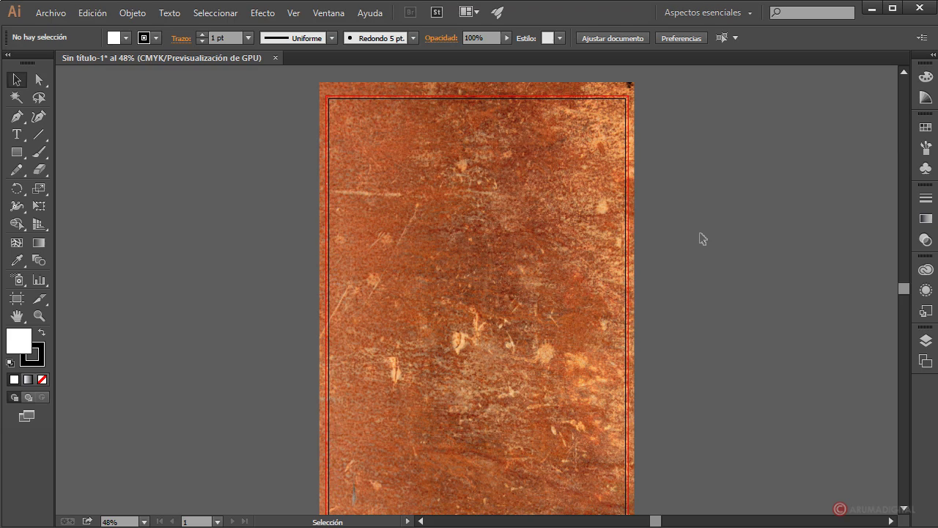
- Place the linked image texture-1336597_1920.jpg at full size in the document
left_click(59, 16)
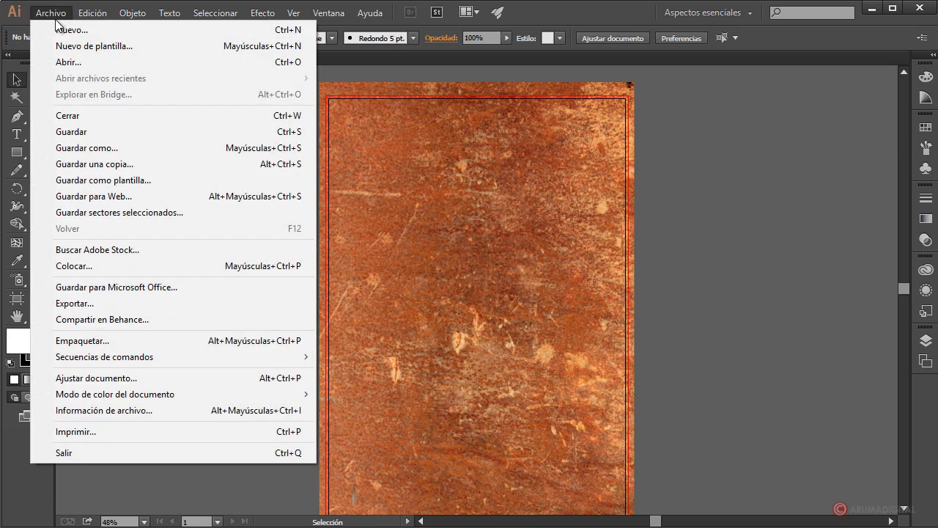
left_click(74, 271)
left_click(419, 140)
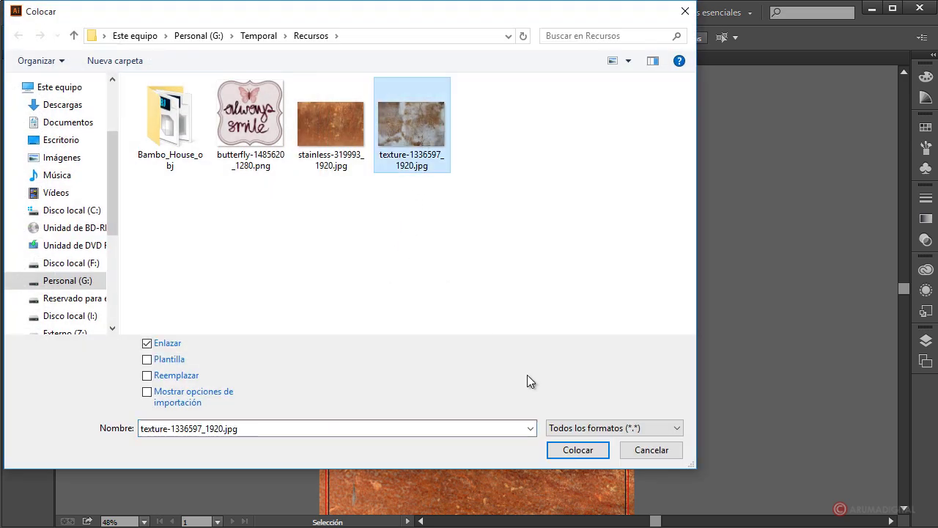
left_click(599, 449)
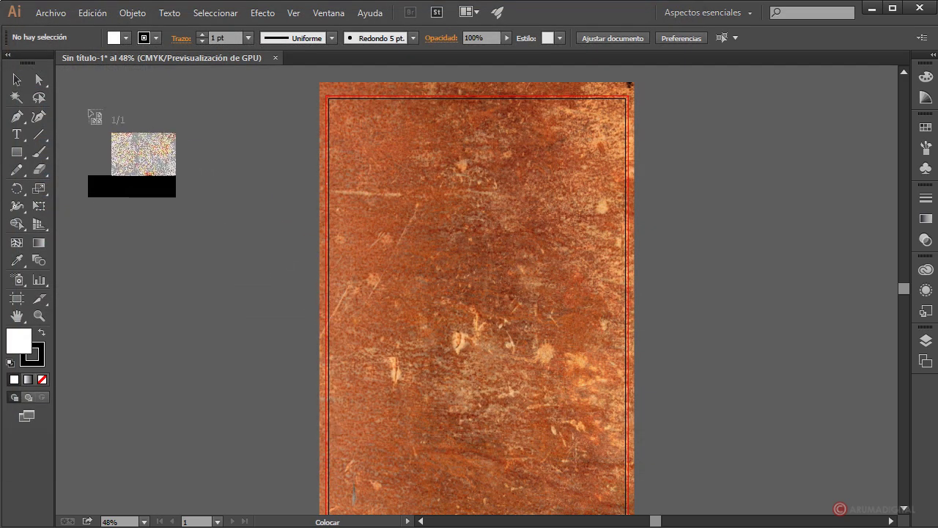
left_click(73, 88)
- Move the grey texture image off the artboard, up and to the left of the rust background
left_click_drag(711, 260, 198, 183)
left_click_drag(207, 305, 200, 173)
left_click_drag(206, 263, 213, 134)
left_click_drag(157, 187, 164, 124)
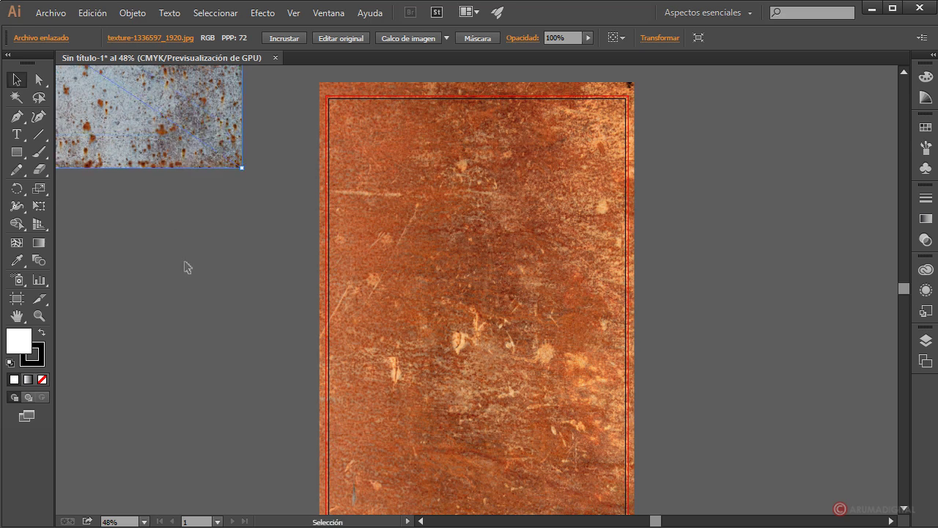
- Draw a thin white rectangle across the artboard's upper left edge, reduce its height, tilt it slightly counterclockwise and move it up a little
left_click(24, 154)
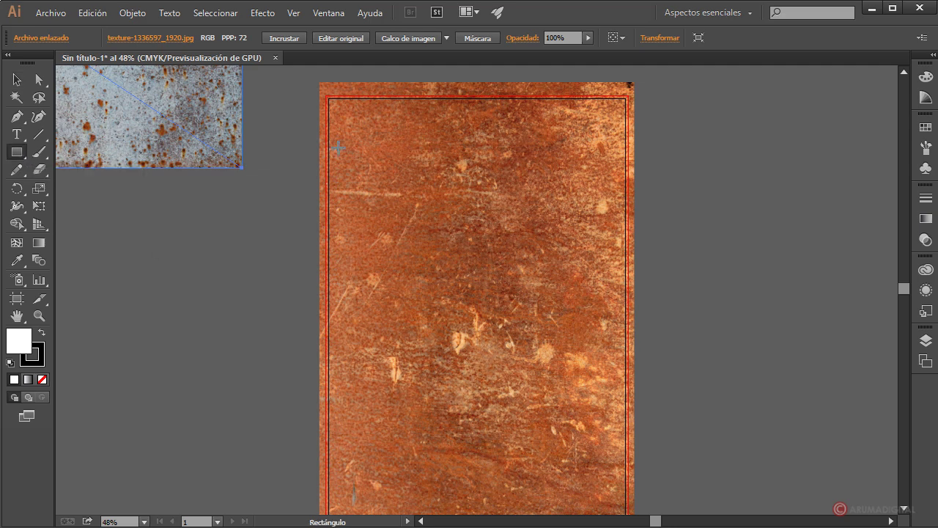
left_click_drag(282, 138, 509, 184)
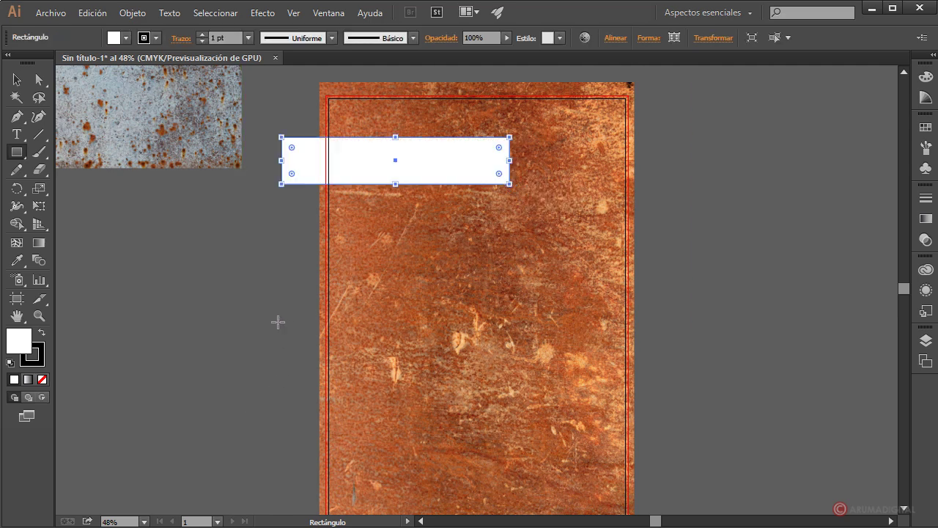
key("v")
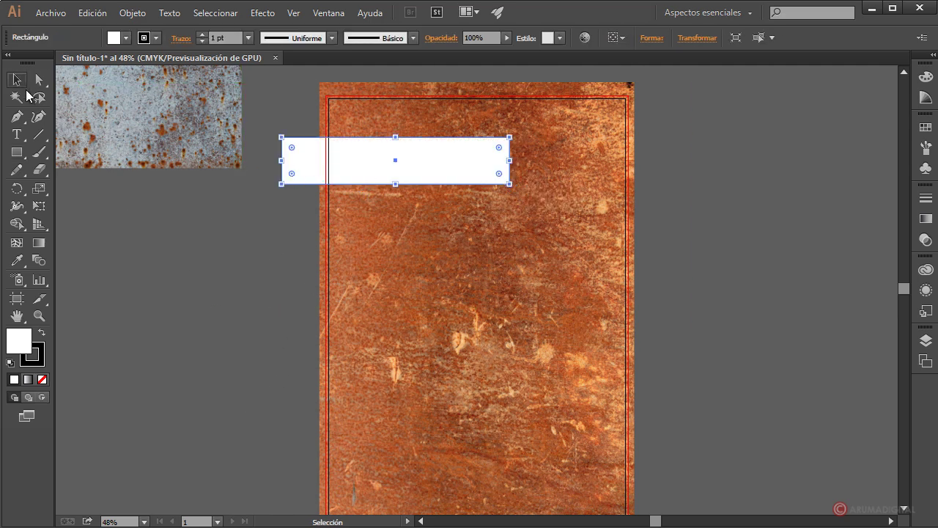
left_click_drag(395, 184, 395, 178)
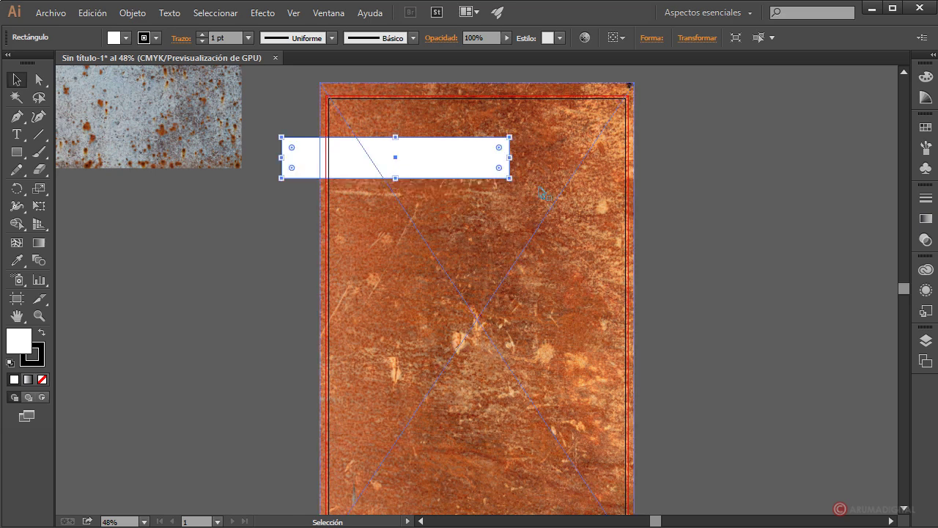
left_click_drag(518, 136, 516, 127)
left_click_drag(439, 163, 439, 152)
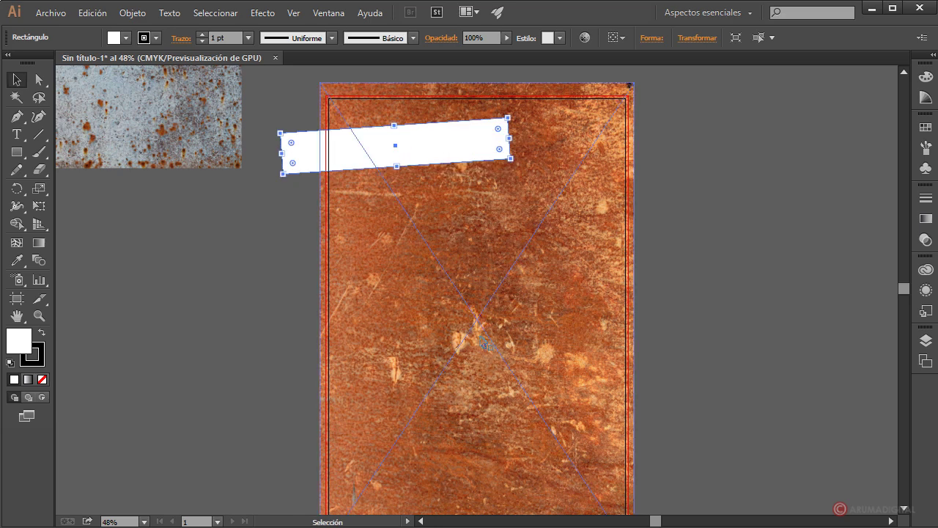
- Draw a longer white rectangle below the first, make it thinner, tilt it slightly clockwise, and nudge both strips into place
left_click(16, 151)
left_click_drag(273, 184, 546, 225)
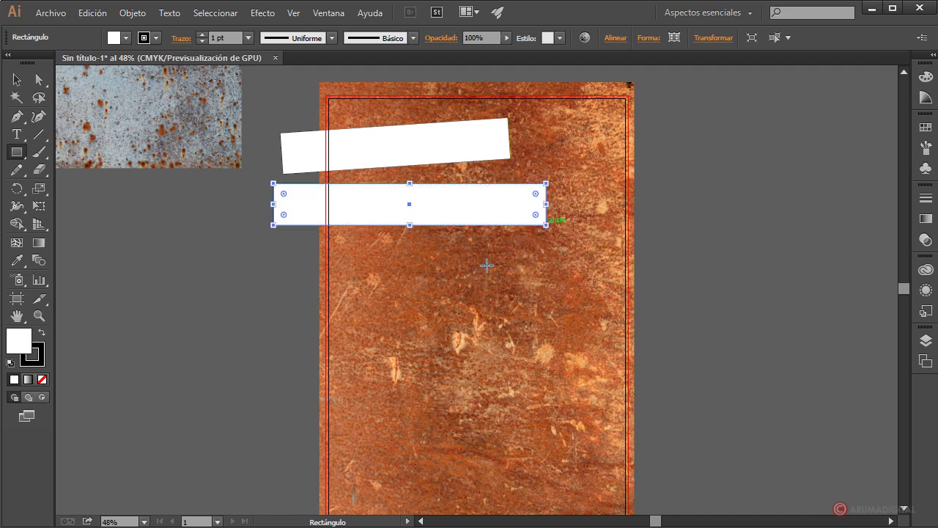
left_click(16, 79)
left_click_drag(409, 225, 412, 220)
left_click_drag(557, 180, 561, 192)
left_click_drag(433, 161, 437, 150)
mouse_move(438, 211)
left_mouse_down()
mouse_move(435, 202)
mouse_move(451, 206)
left_mouse_up()
left_click(728, 198)
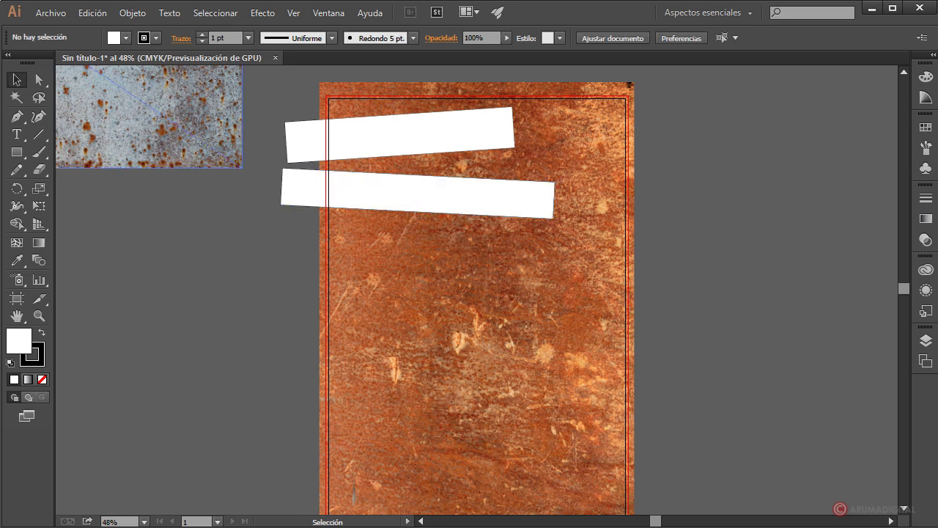
- Copy the grey texture image and create an opacity mask on the upper white rectangle
left_click(202, 145)
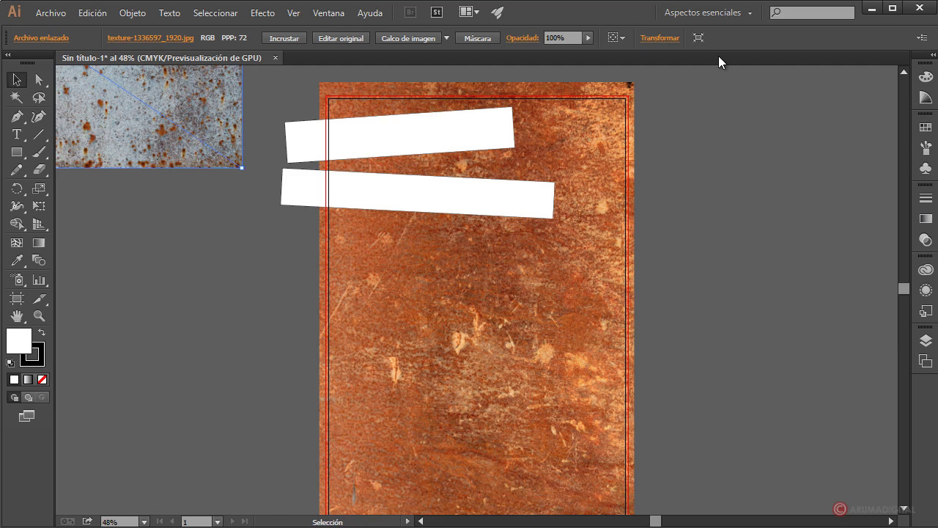
left_click(402, 143)
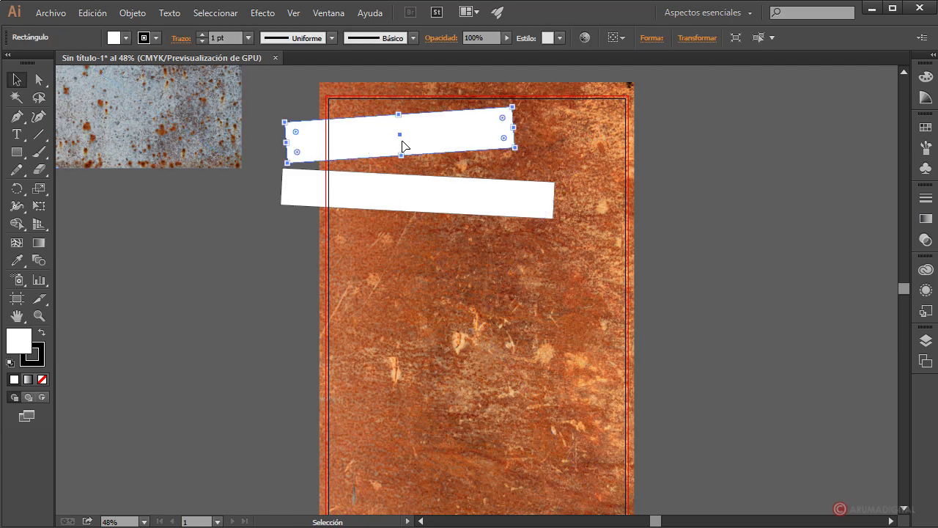
left_click(924, 242)
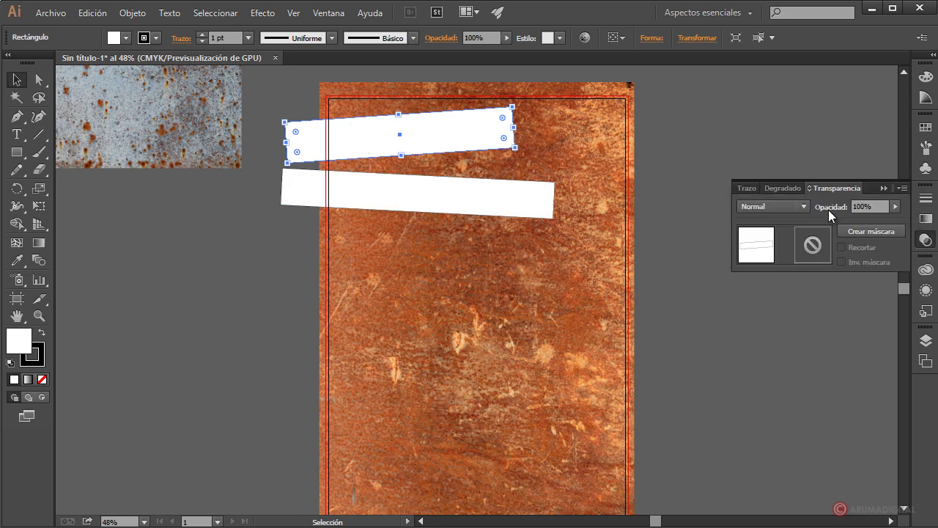
left_click(871, 230)
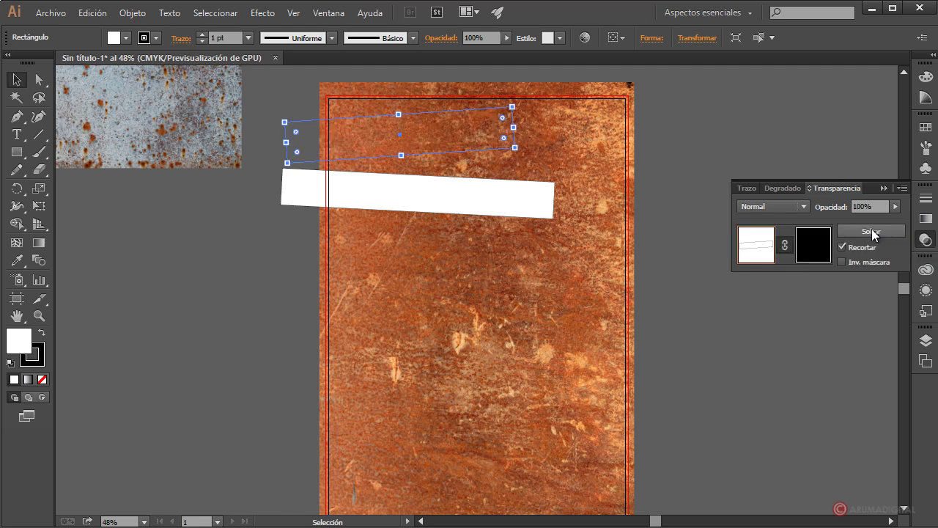
- Paste the copied texture into the upper rectangle's opacity mask and move it over the rectangle
left_click(816, 246)
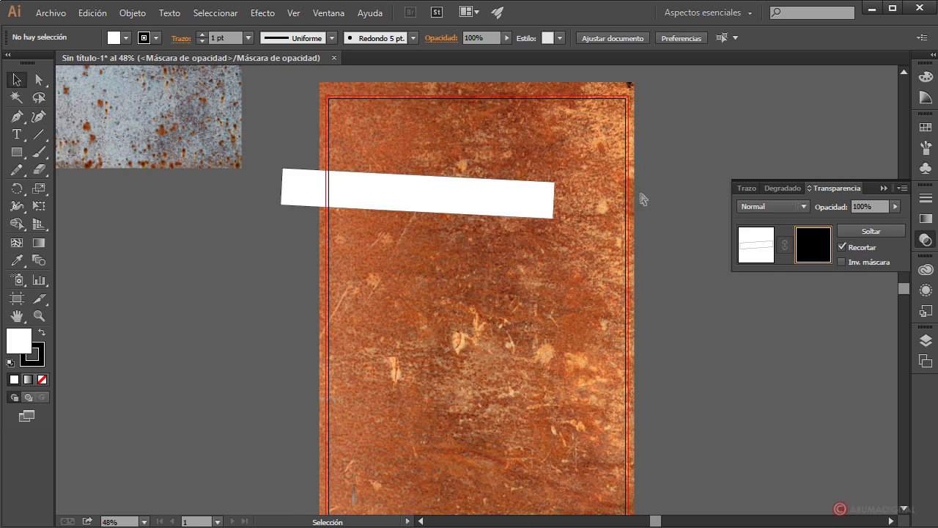
key("ctrl+f")
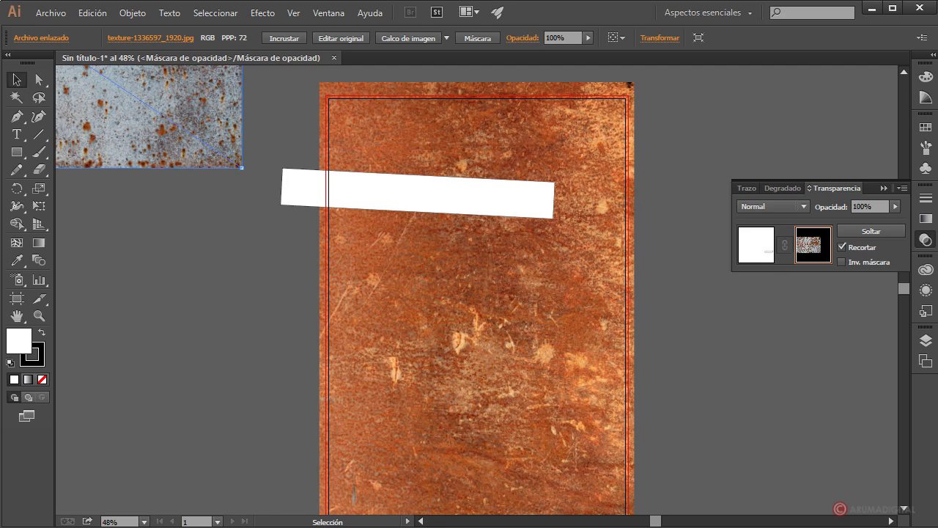
left_click_drag(186, 112, 539, 176)
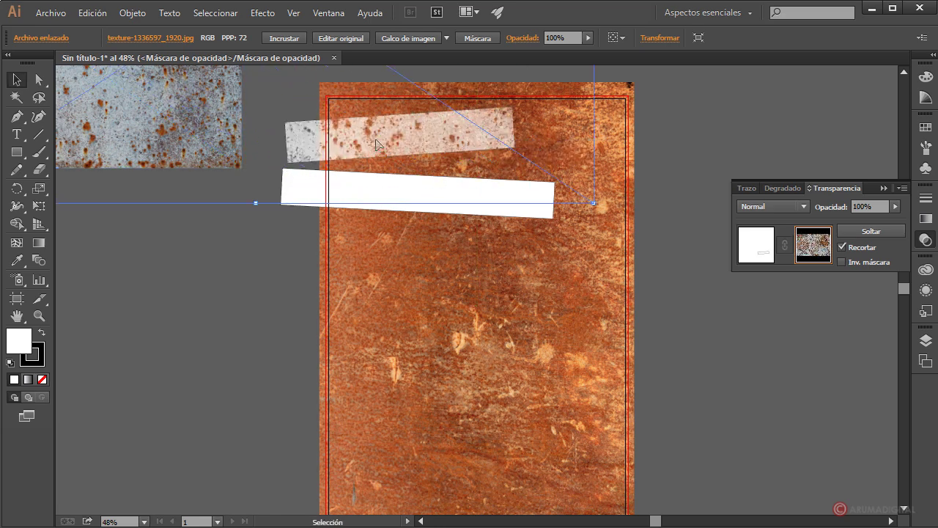
- Shift the texture slightly right and up inside the upper strip's opacity mask, and return to editing the artwork
left_click_drag(559, 133, 571, 130)
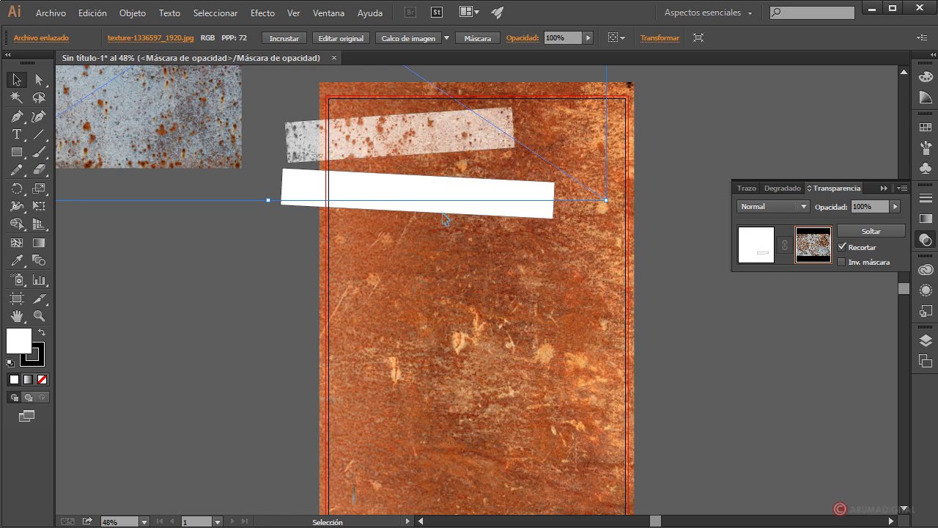
left_click(505, 221)
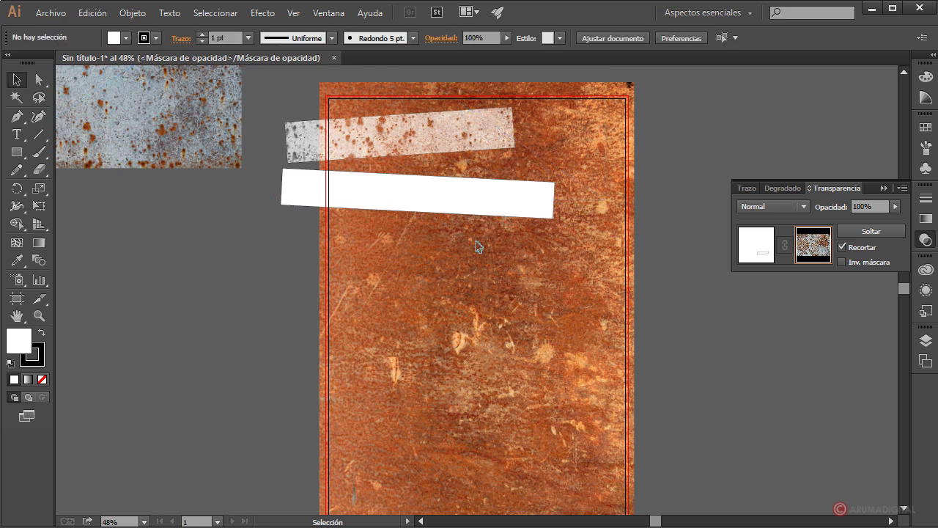
left_click(187, 164)
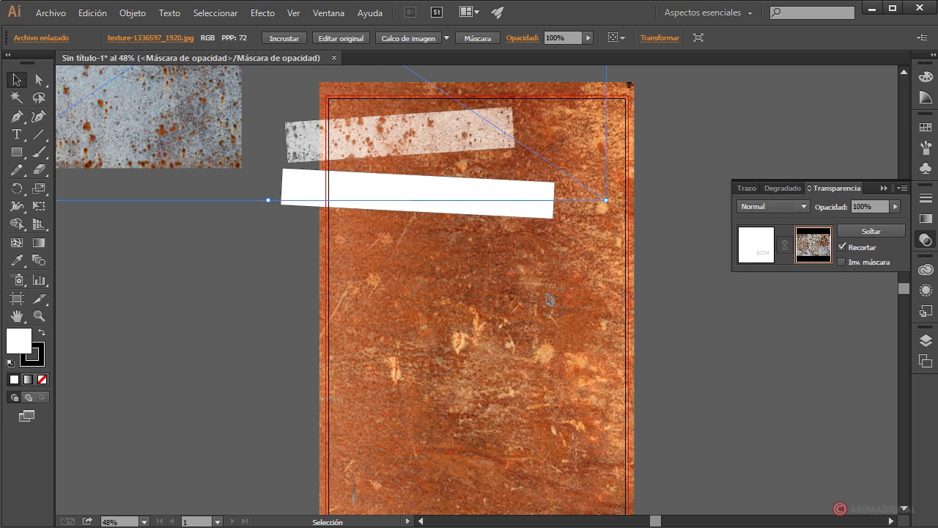
key("a")
key("v")
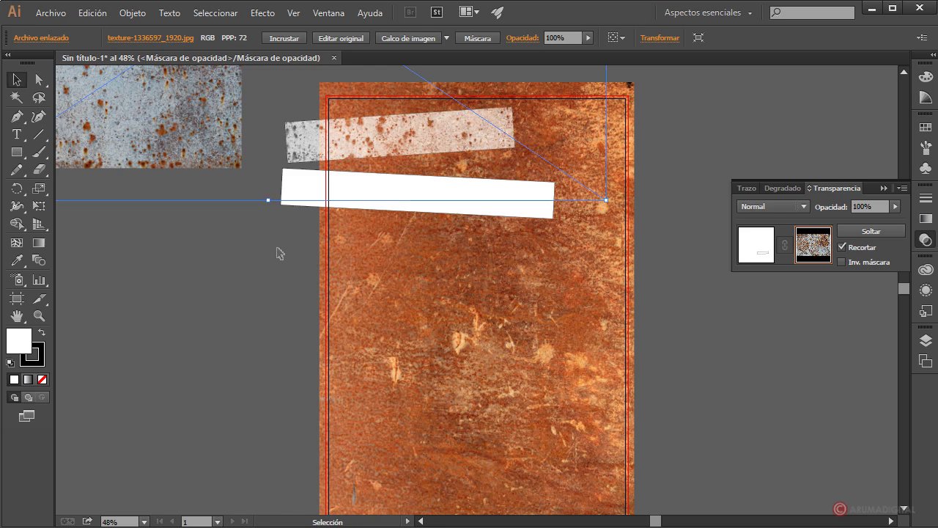
left_click(757, 254)
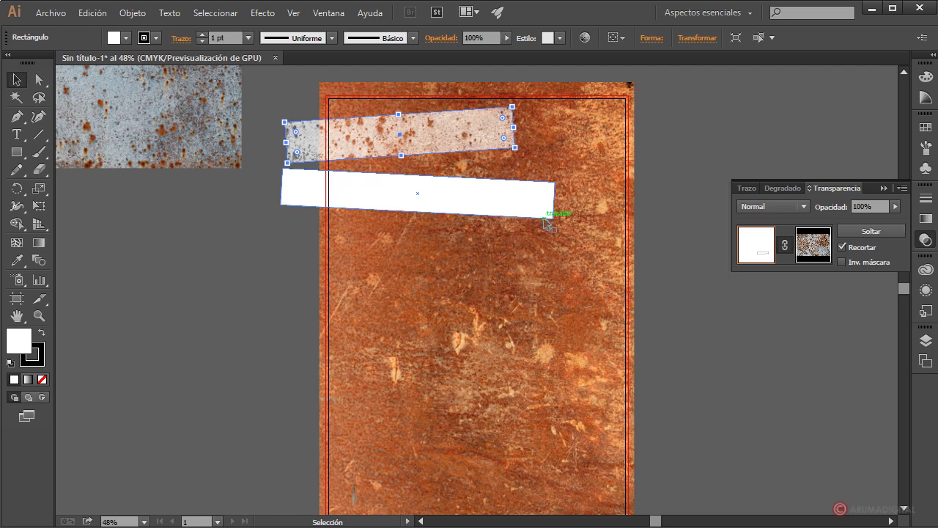
- Create an opacity mask on the lower white strip, paste the texture into it over the strip, and exit mask editing
left_click(431, 195)
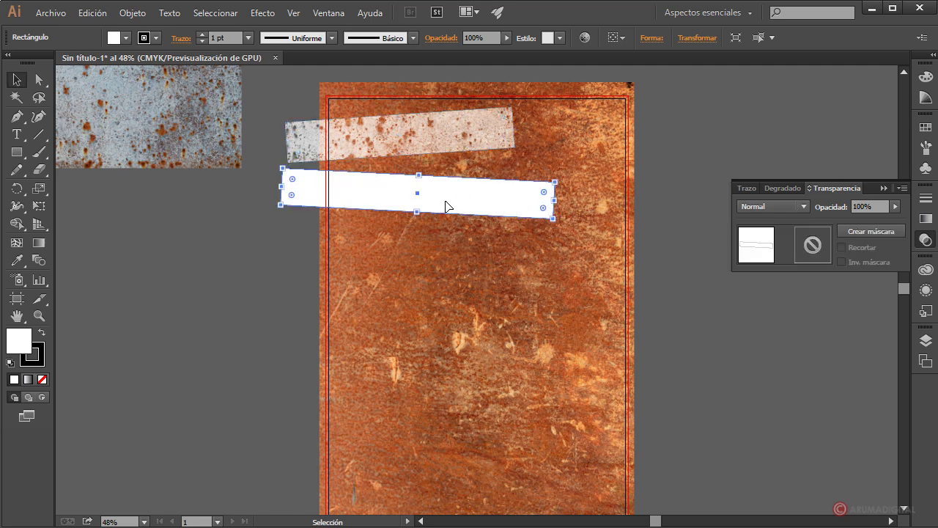
left_click(864, 230)
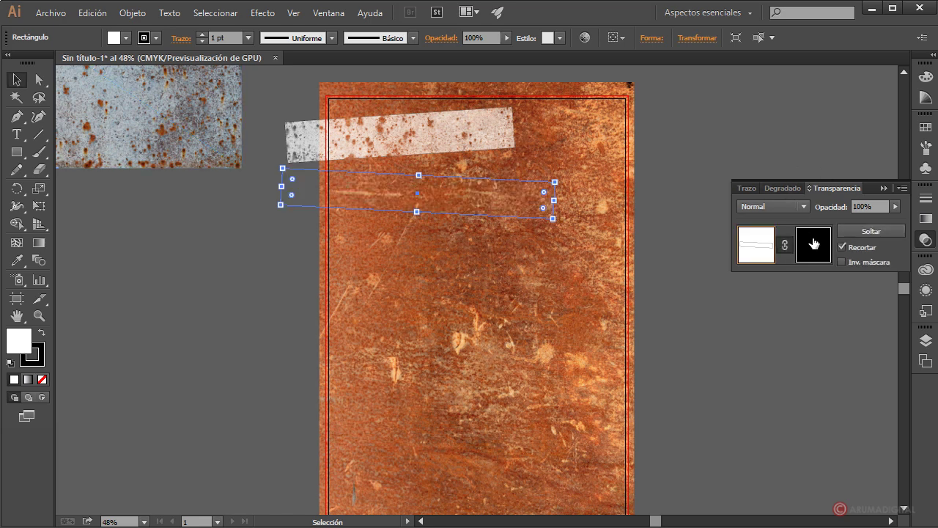
left_click(813, 241)
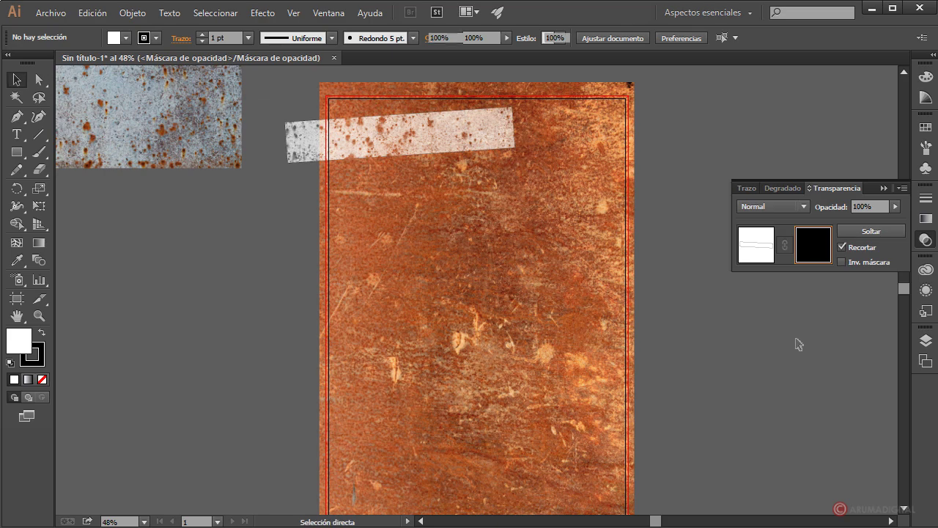
key("ctrl+f")
left_click_drag(585, 119, 579, 142)
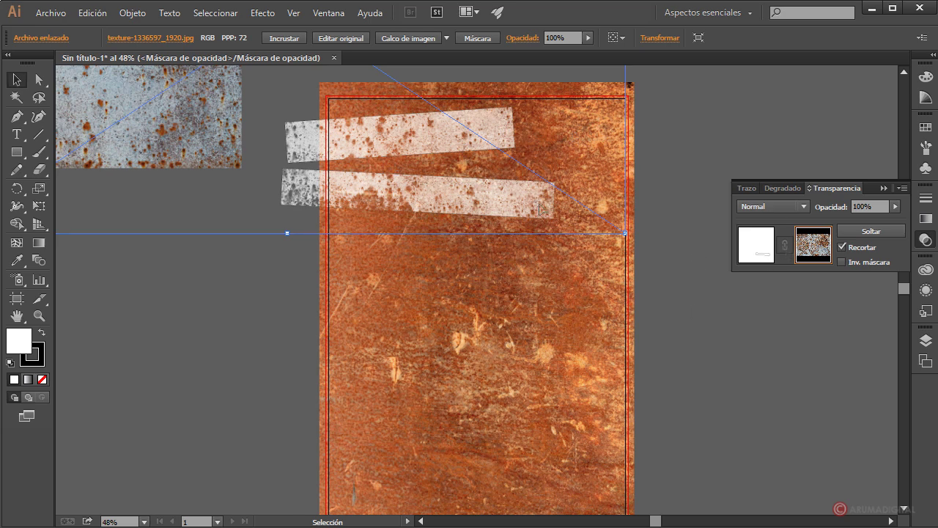
left_click(755, 252)
left_click(728, 331)
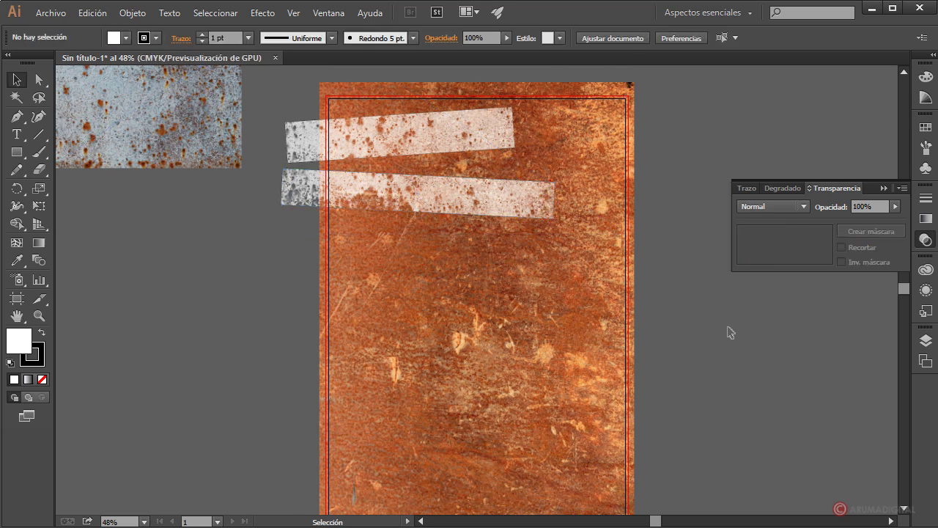
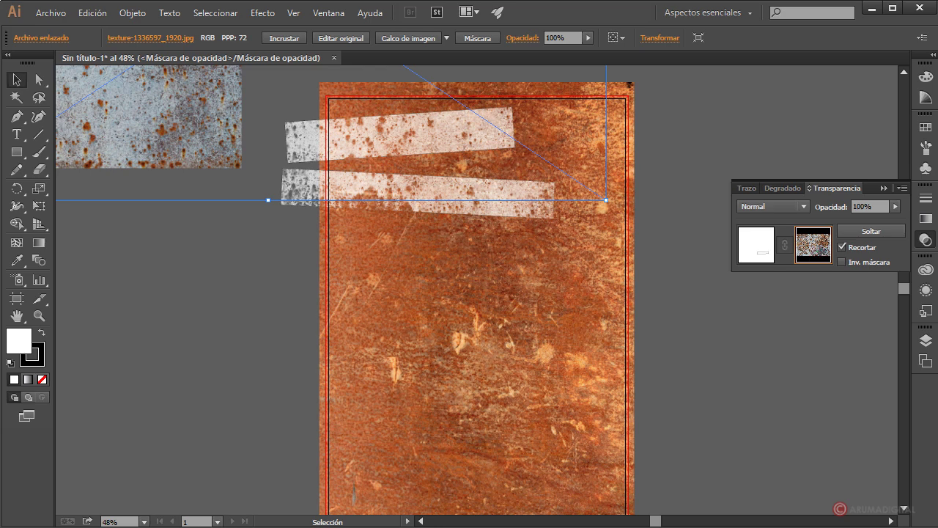
- Add the black text "No ensucies" inside the upper strip's opacity mask, enlarge it to about 111 pt and move it onto the strip
left_click(17, 135)
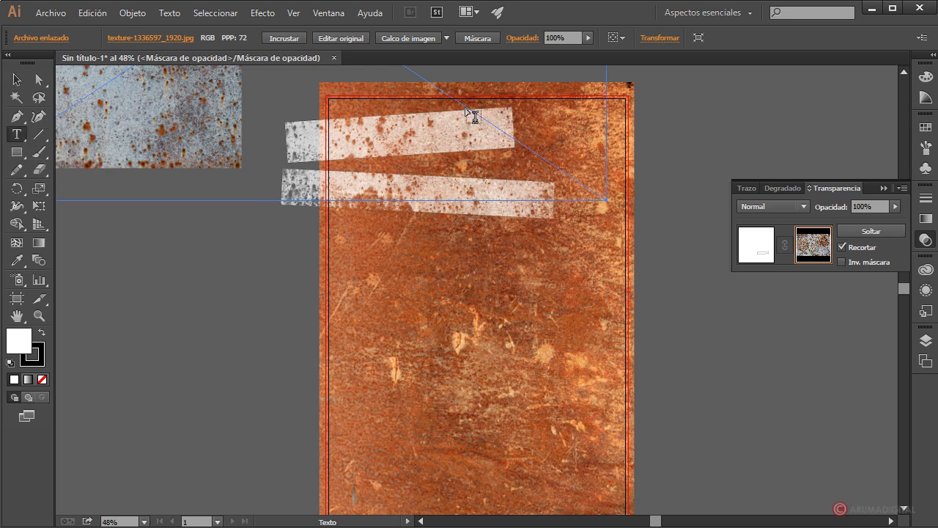
left_click(322, 150)
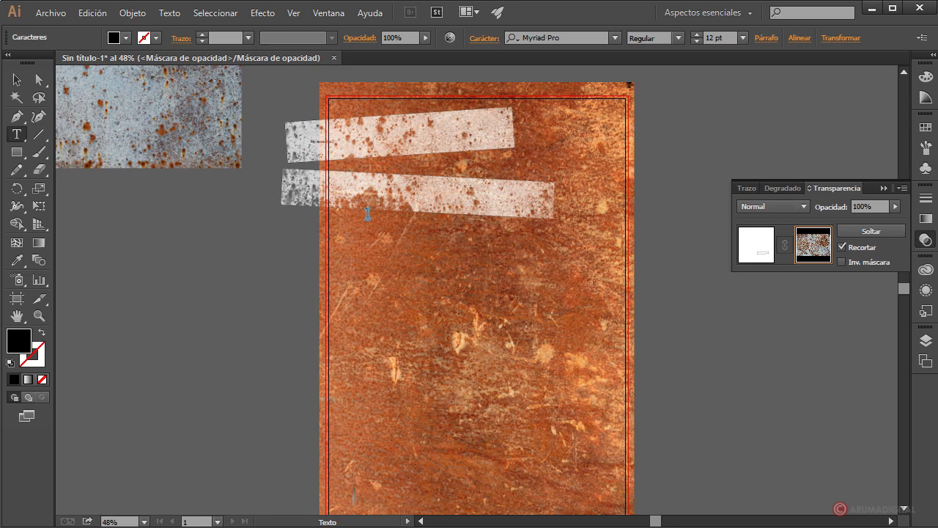
left_click(17, 79)
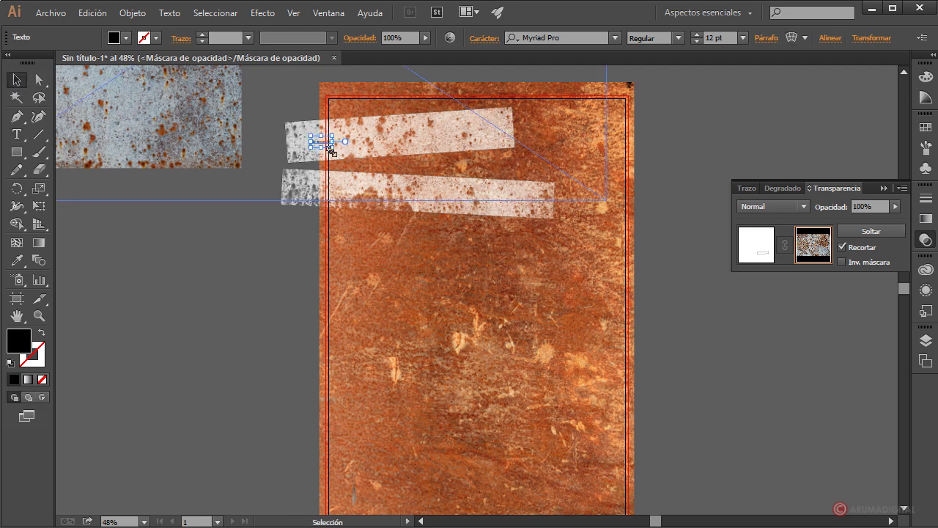
left_click_drag(331, 149, 517, 209)
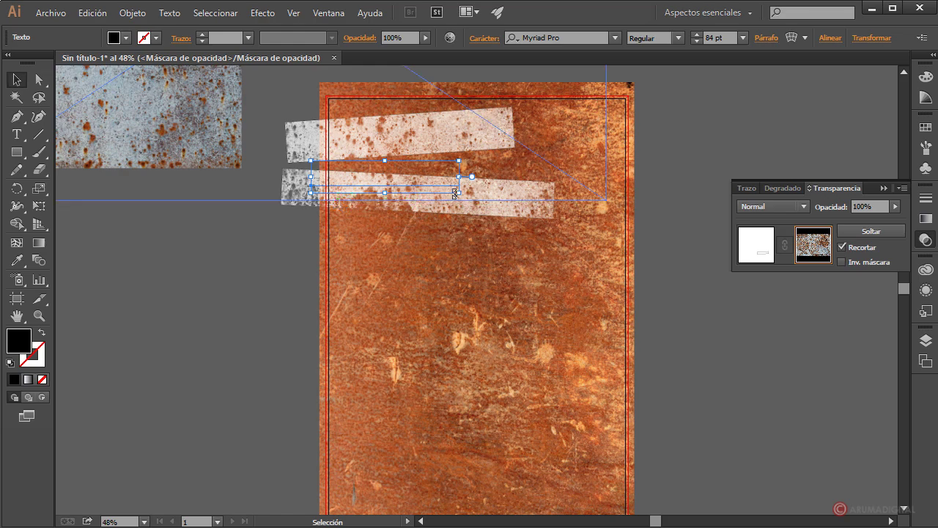
left_click_drag(459, 193, 525, 250)
left_click_drag(434, 190, 427, 149)
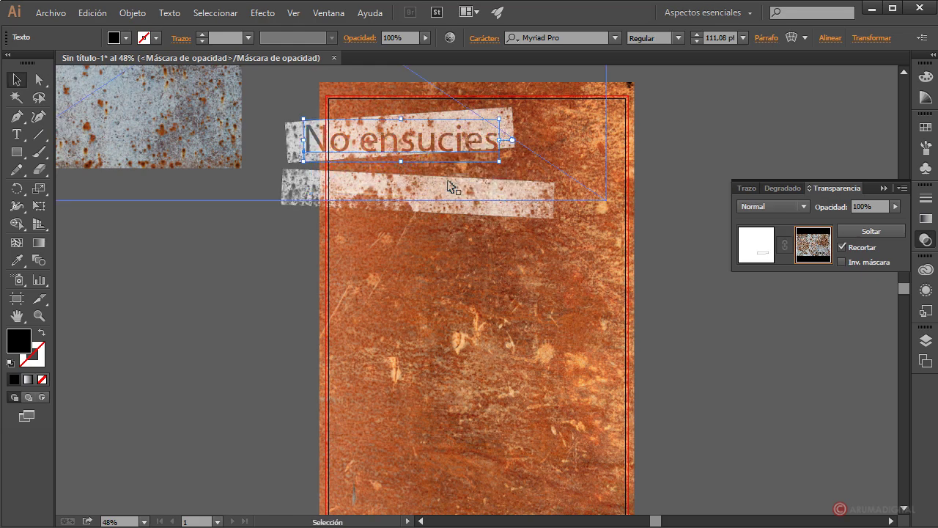
- Reduce "No ensucies" to about 98 pt, rotate it to match the upper strip's tilt, and nudge it into place
left_click_drag(499, 162, 476, 156)
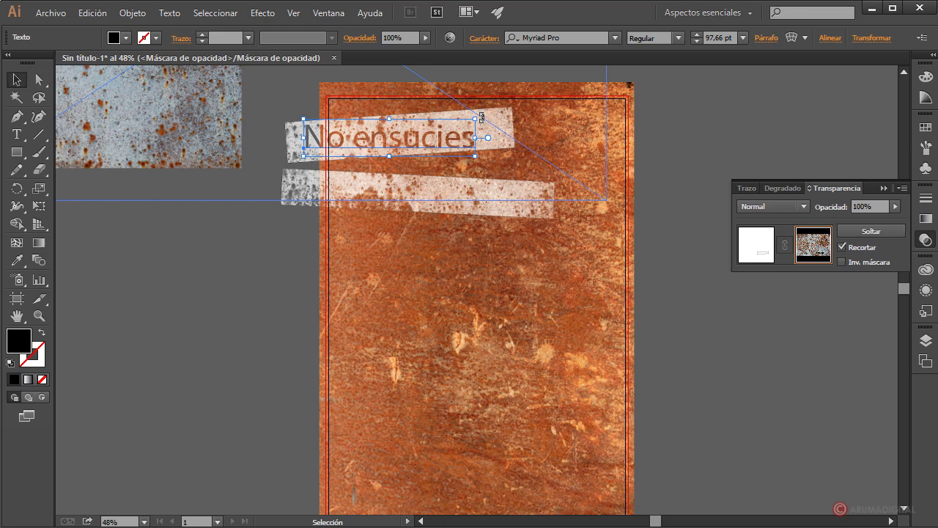
left_click_drag(481, 116, 481, 137)
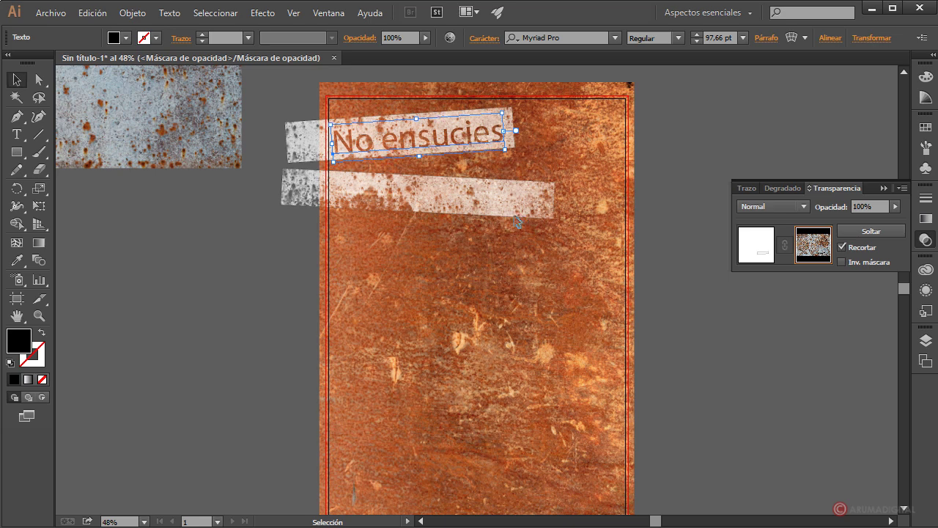
key("Up")
key("Up")
key("Up")
key("Up")
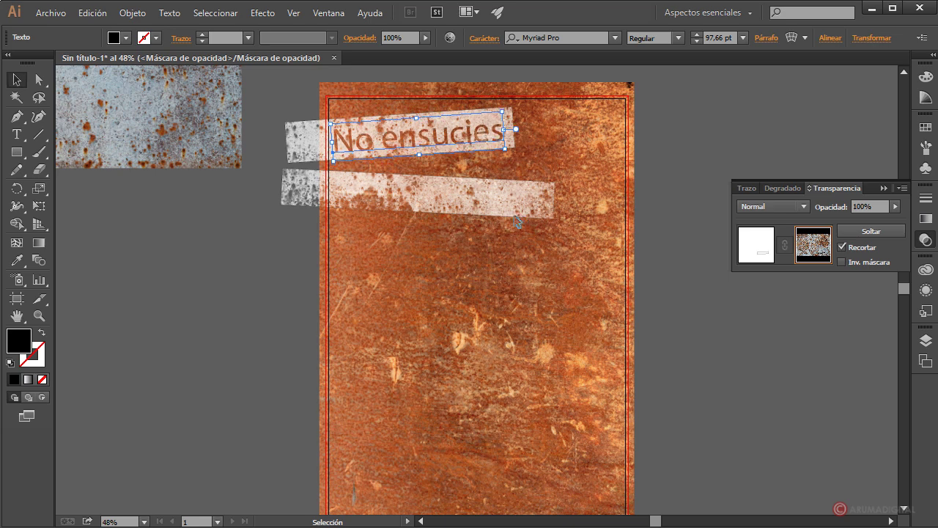
- Set the "No ensucies" font to Segoe Script and scale the text to about 79 pt to fit the upper strip
left_click(550, 38)
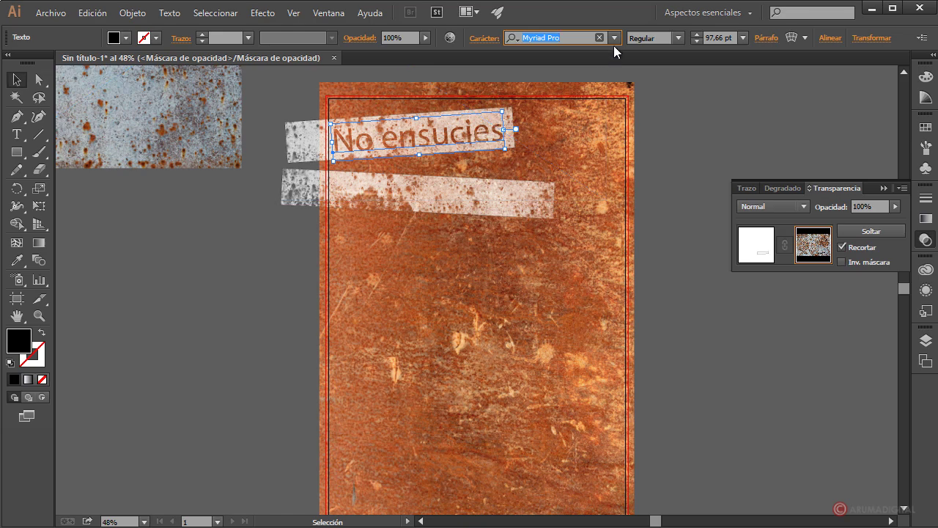
left_click(615, 40)
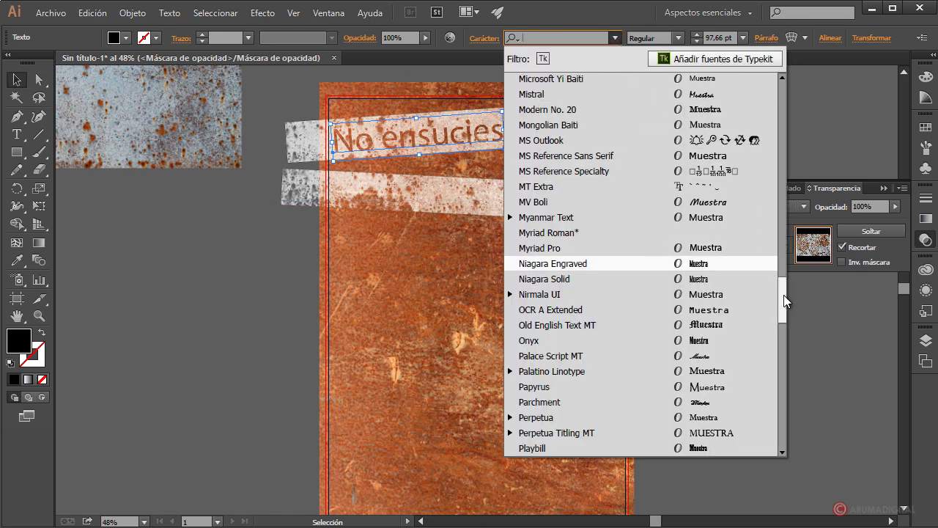
left_click_drag(786, 304, 788, 328)
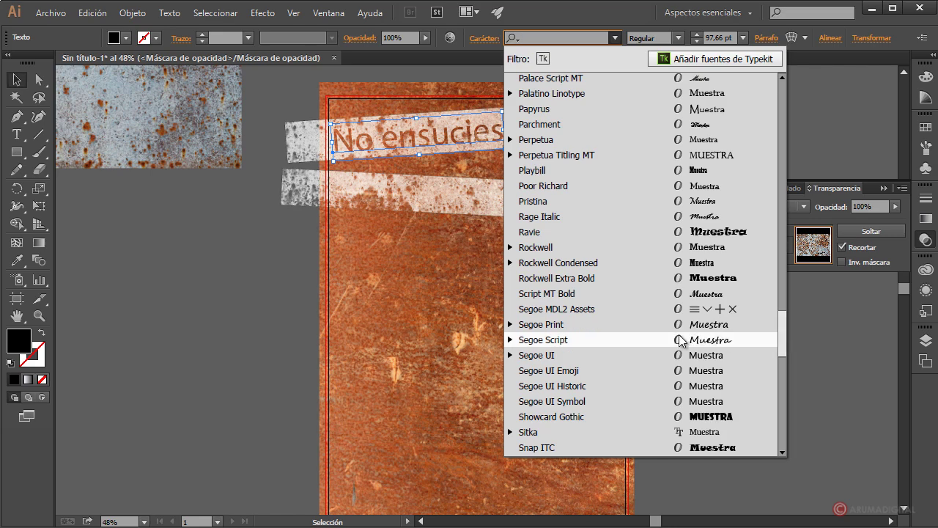
left_click(548, 340)
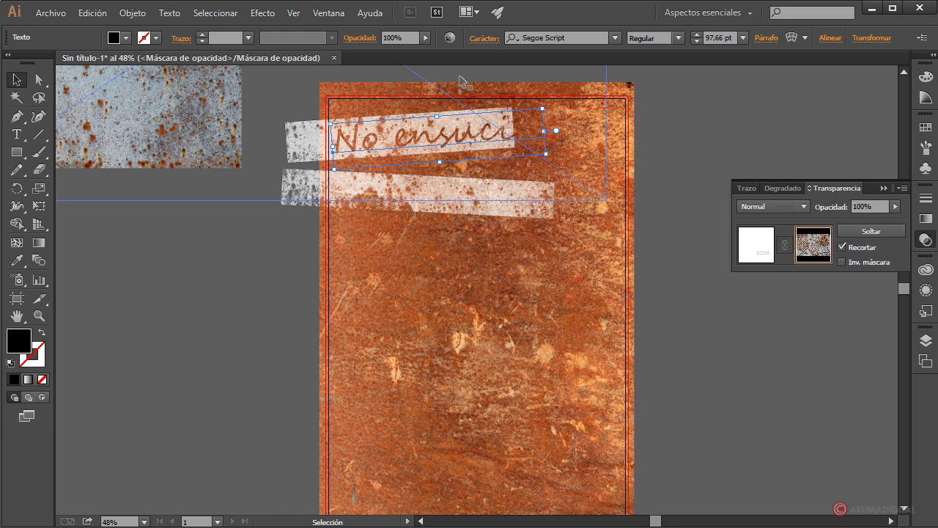
left_click_drag(545, 152, 506, 149)
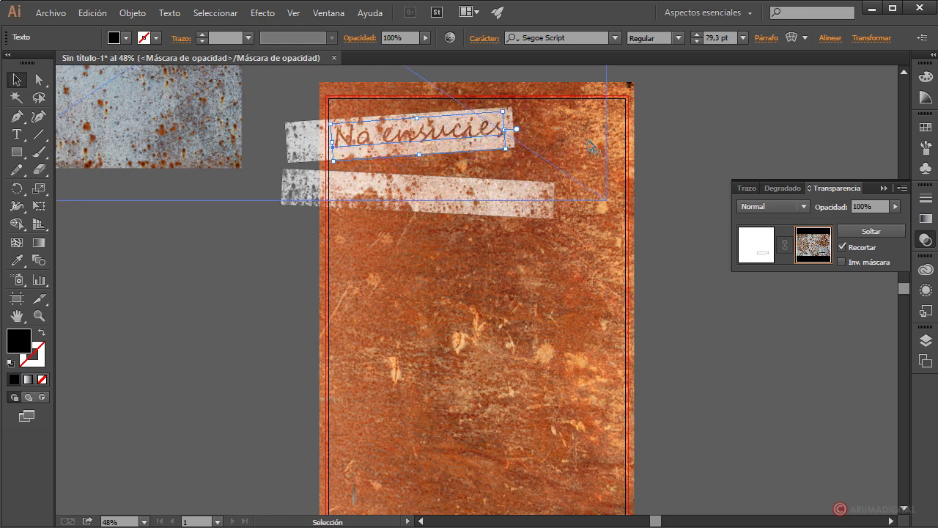
left_click(681, 147)
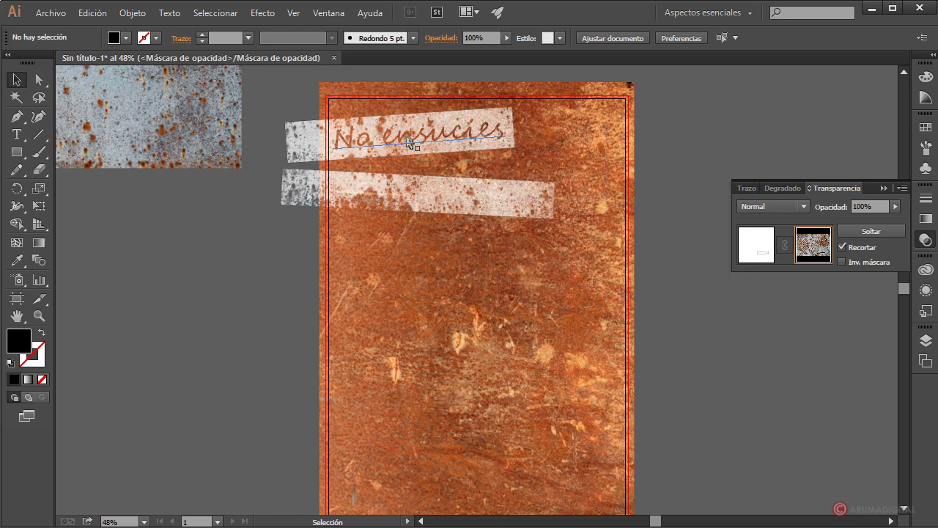
- Switch to the lower strip's opacity mask and add the text "tu vida" inside it in Segoe Script
left_click(756, 252)
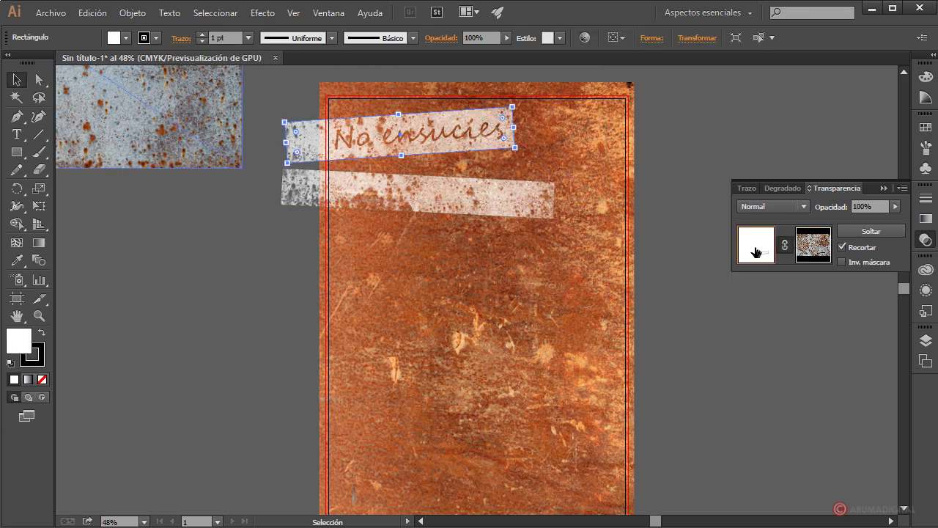
left_click(422, 192)
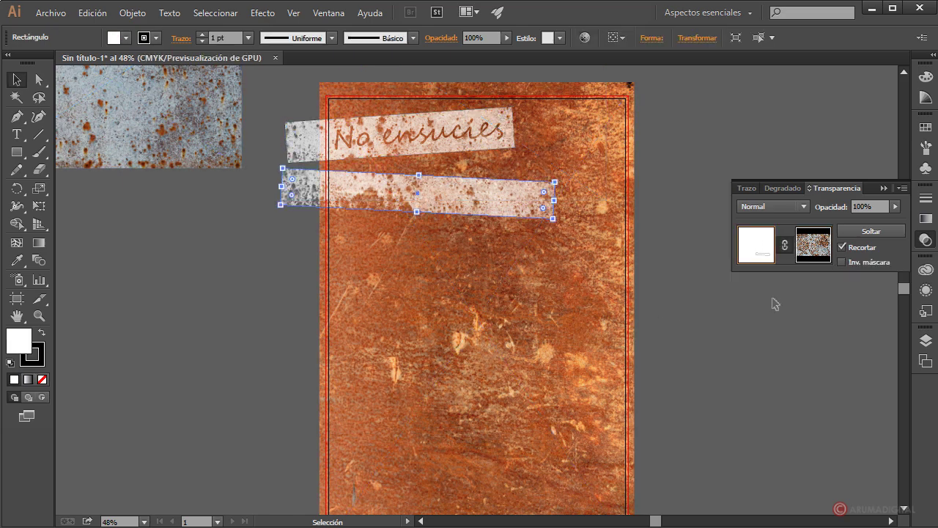
left_click(815, 244)
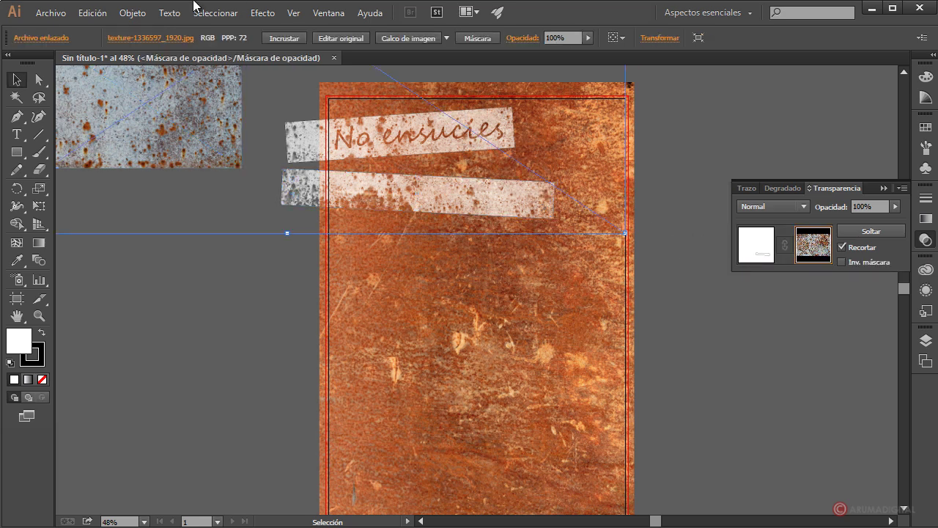
left_click(16, 134)
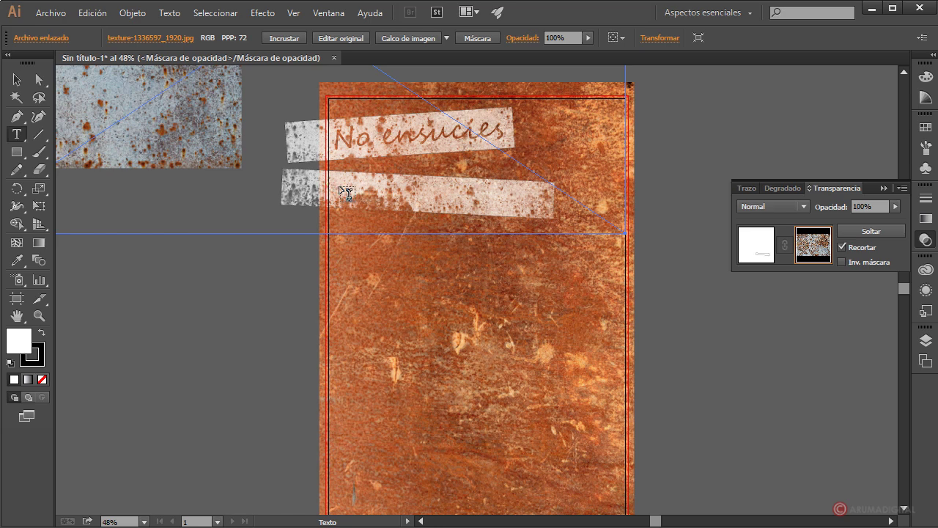
left_click(342, 191)
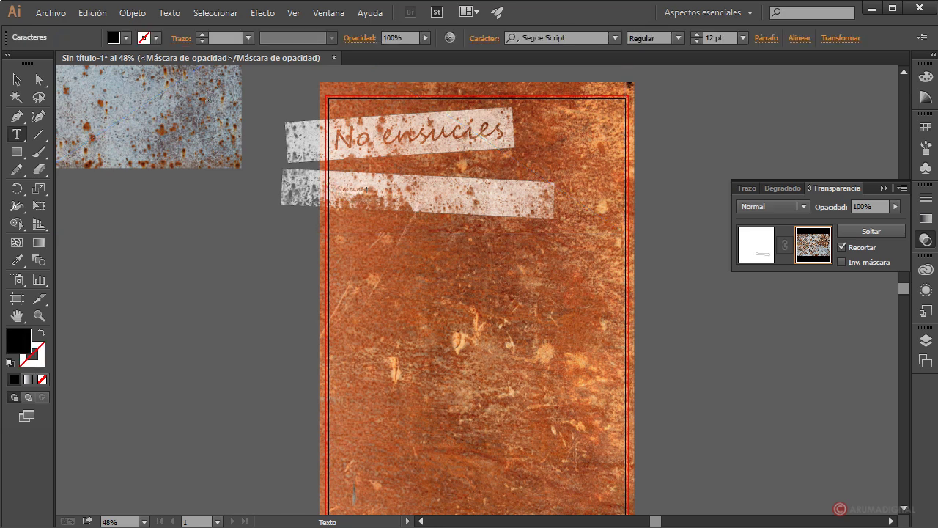
key("Escape")
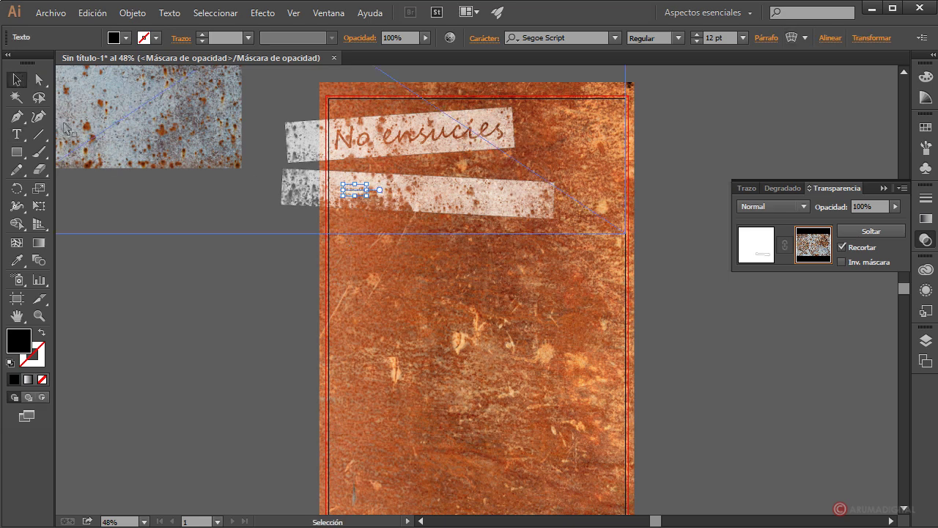
left_click(16, 134)
left_click(335, 189)
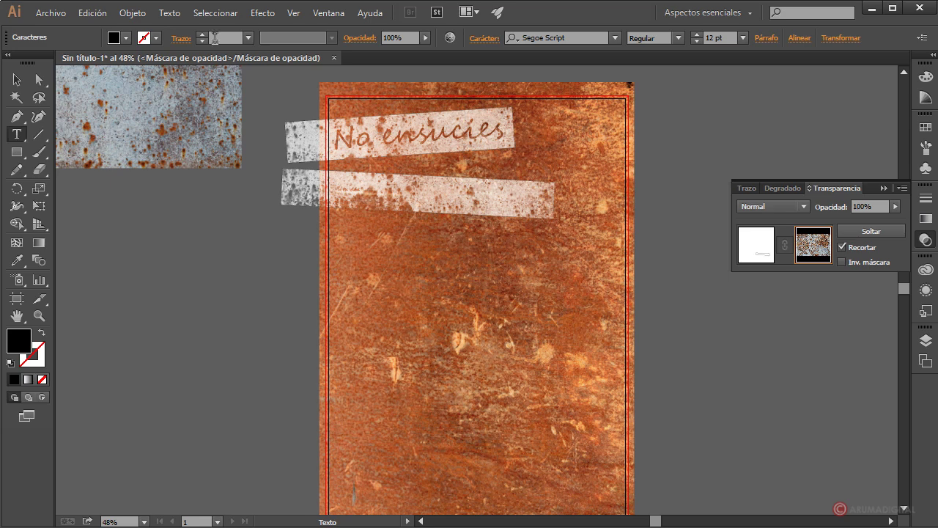
key("Escape")
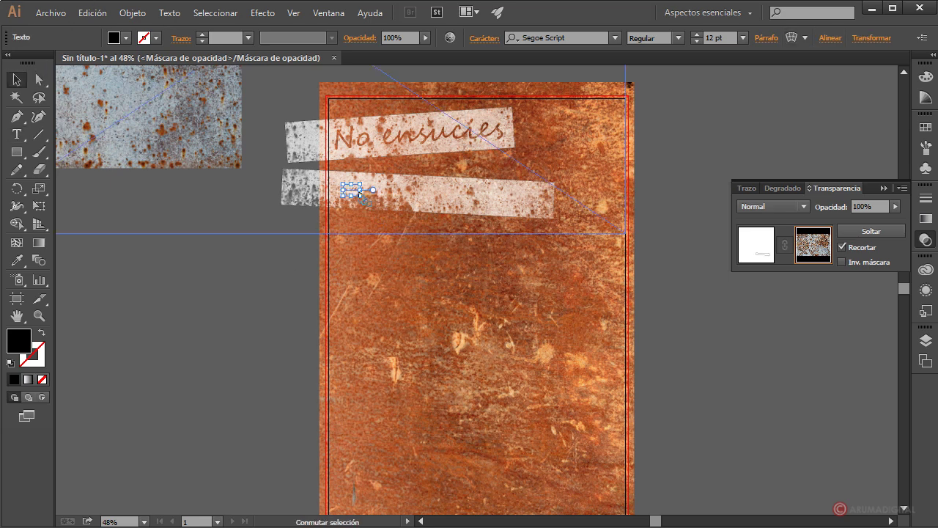
- Enlarge "tu vida" to about 77 pt, tilt it to match the lower strip, and place it on the strip's right half
left_click_drag(361, 195, 476, 184)
left_click_drag(457, 202, 504, 204)
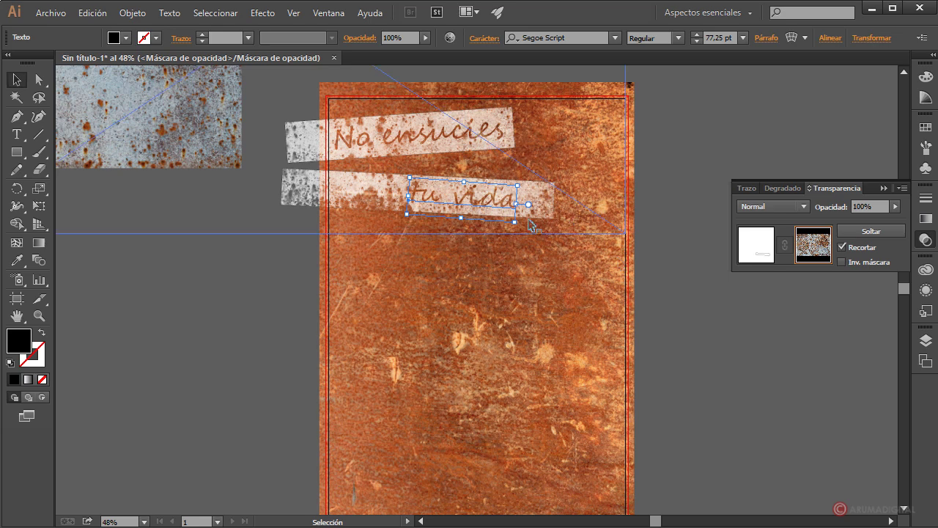
left_click(655, 189)
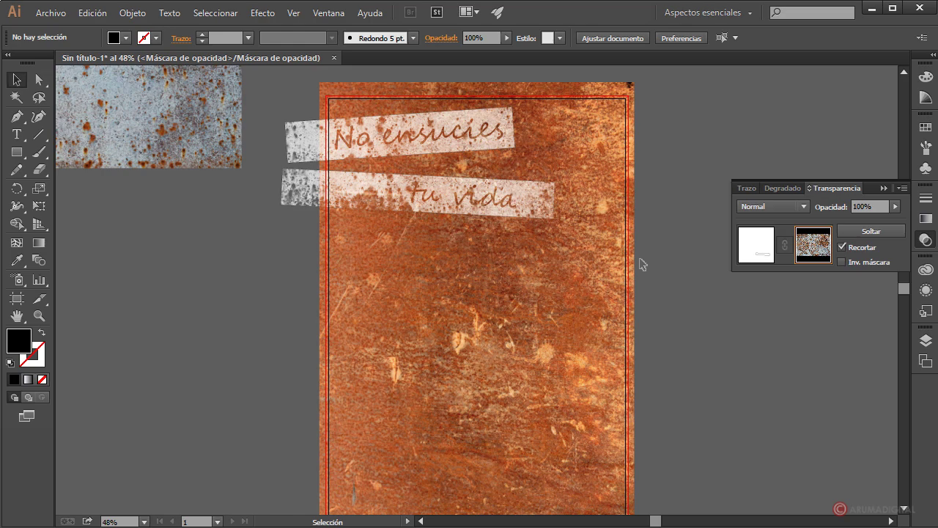
- Reposition the rust texture inside the lower strip's opacity mask, centre "tu vida" on the strip, and return to the artwork
left_click(593, 192)
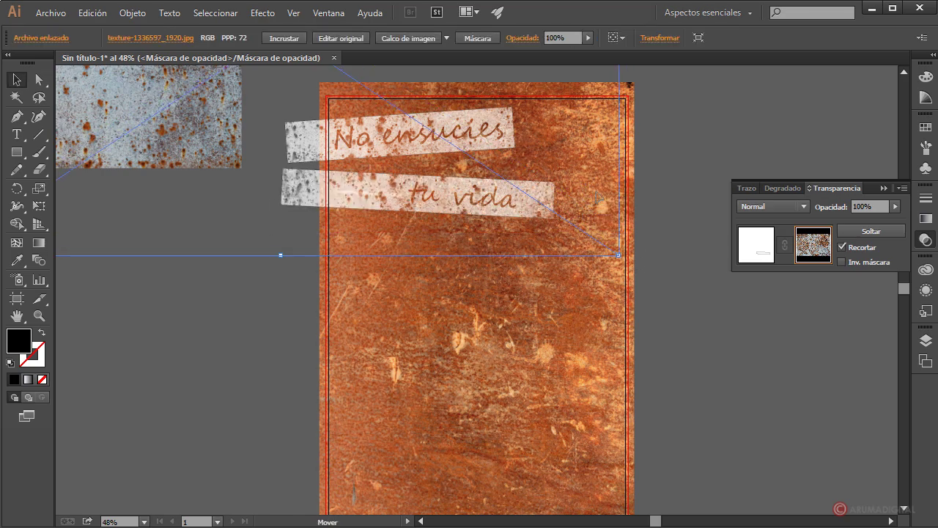
left_click_drag(595, 195, 578, 220)
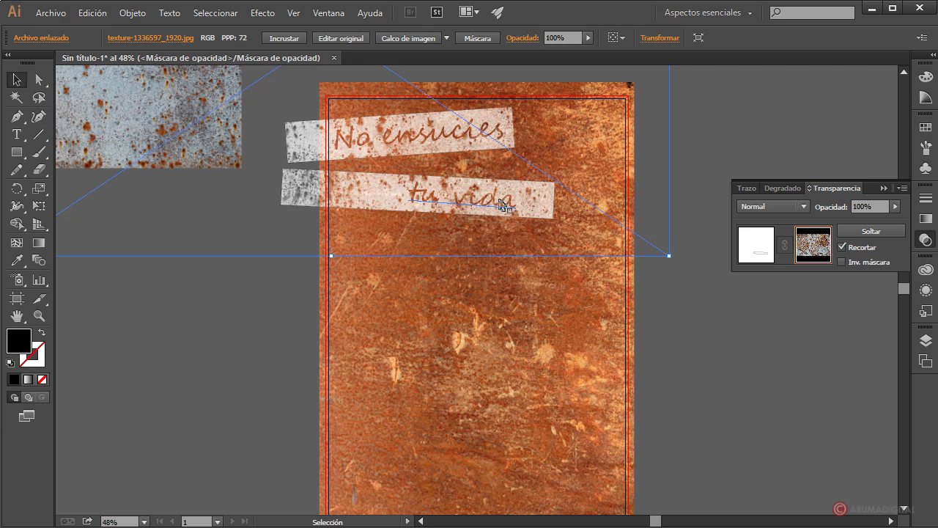
left_click_drag(504, 205, 473, 205)
left_click(699, 186)
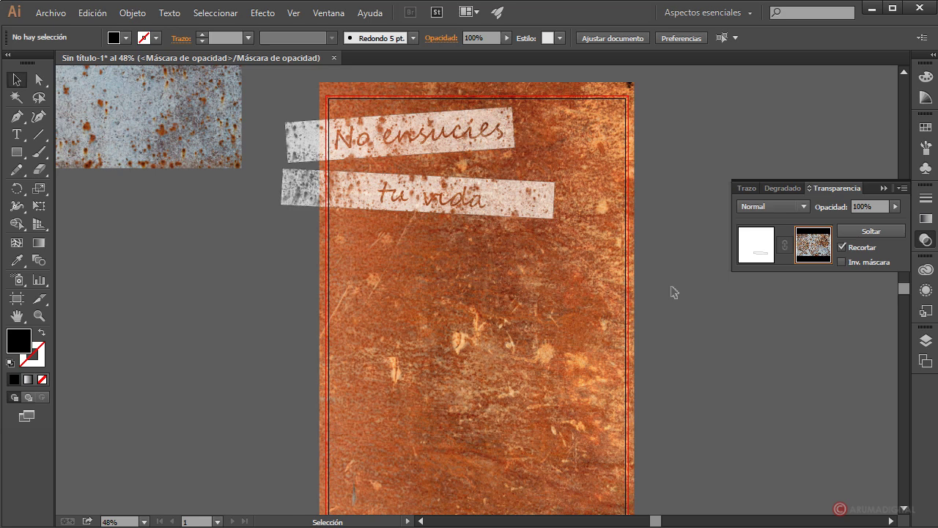
scroll(674, 292, "down", 1)
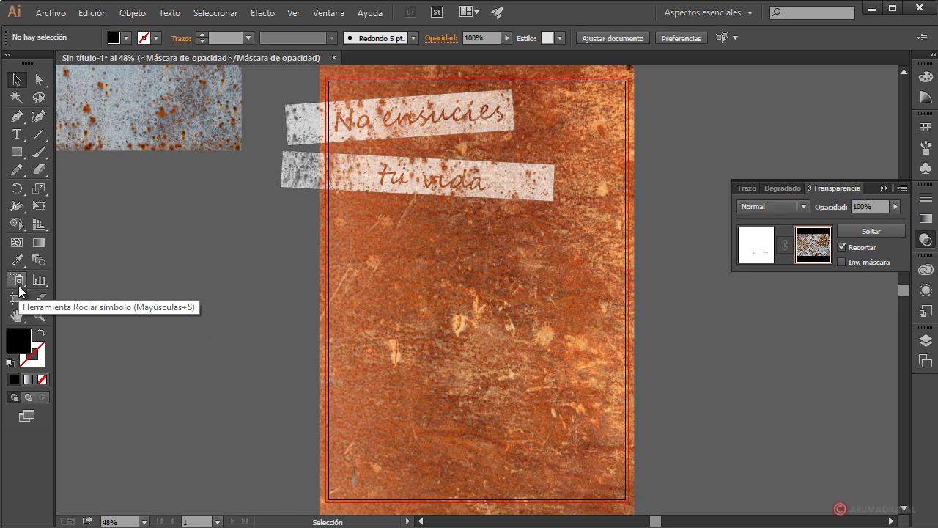
left_click(762, 251)
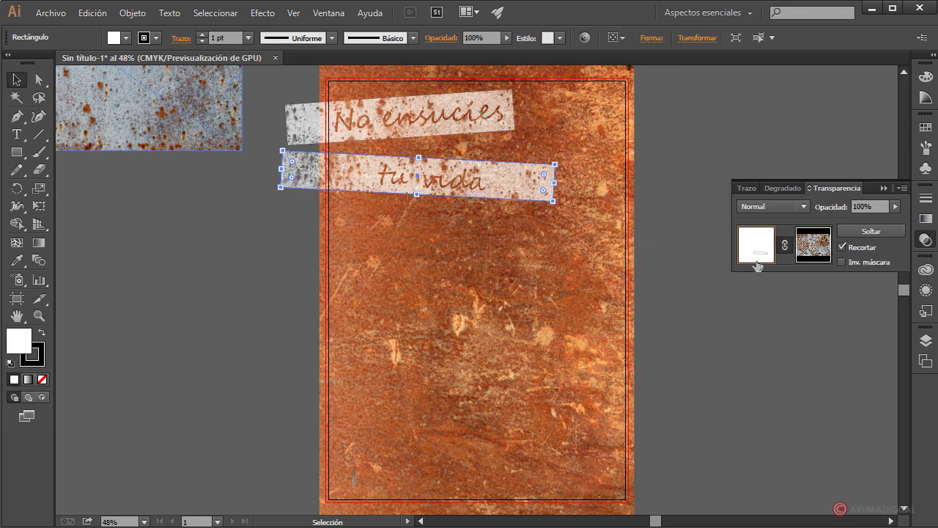
- Add the two-line black Segoe Script text "No ensucies / tu vida" beside the artboard and scale it to 54 pt
left_click(16, 134)
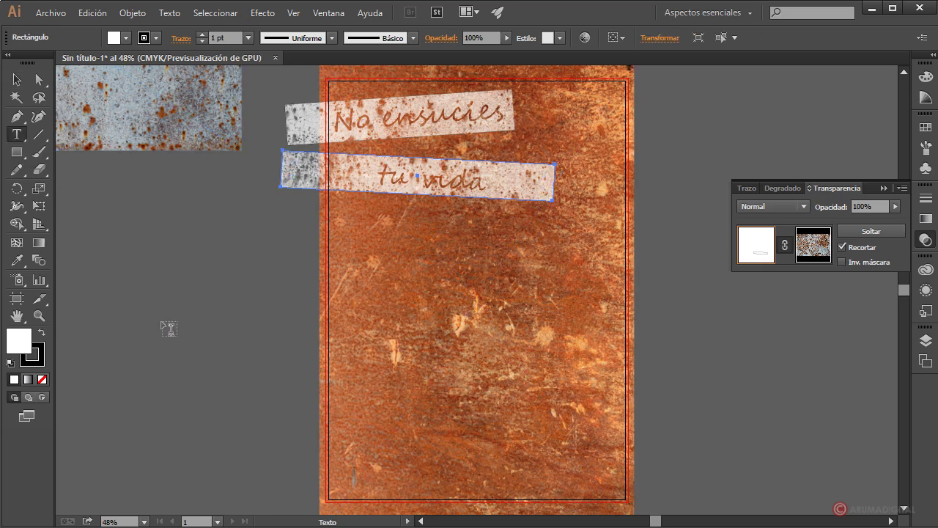
key("ctrl+shift+a")
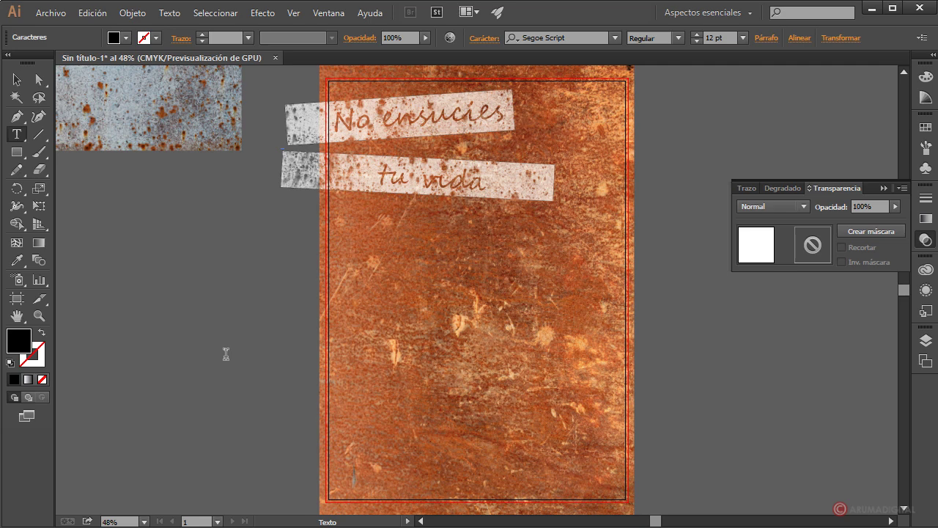
type("No ensucies")
left_click(17, 79)
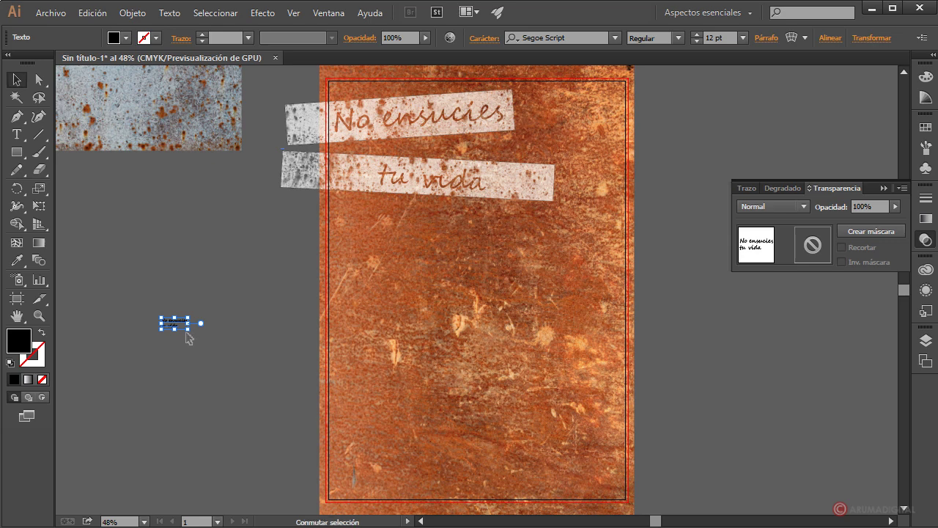
left_click_drag(188, 329, 258, 388)
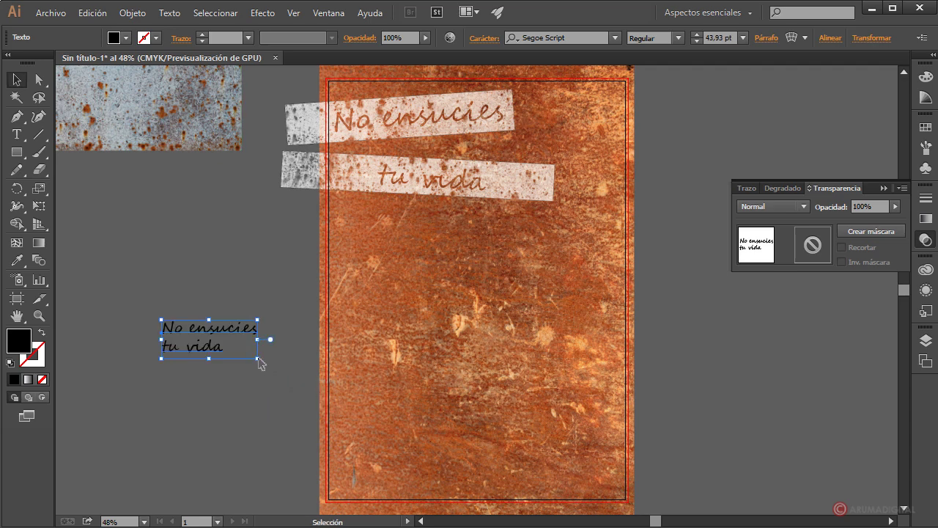
left_click_drag(259, 361, 280, 379)
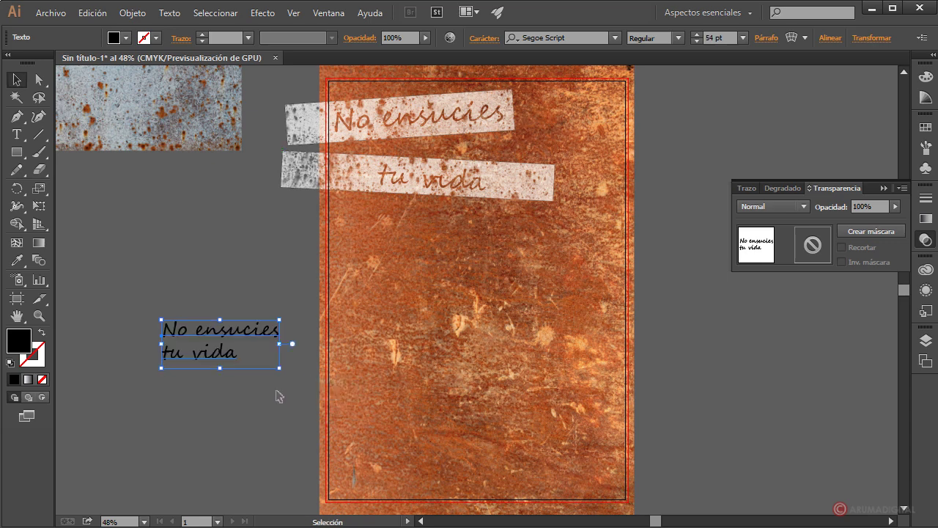
- Save the two-line text as a new symbol with the default options and delete its instance beside the artboard
left_click(924, 173)
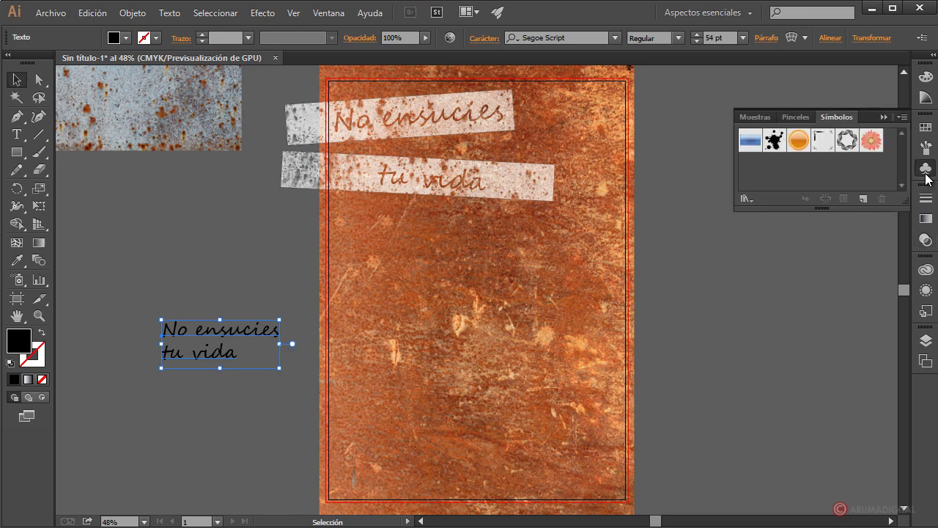
left_click(904, 118)
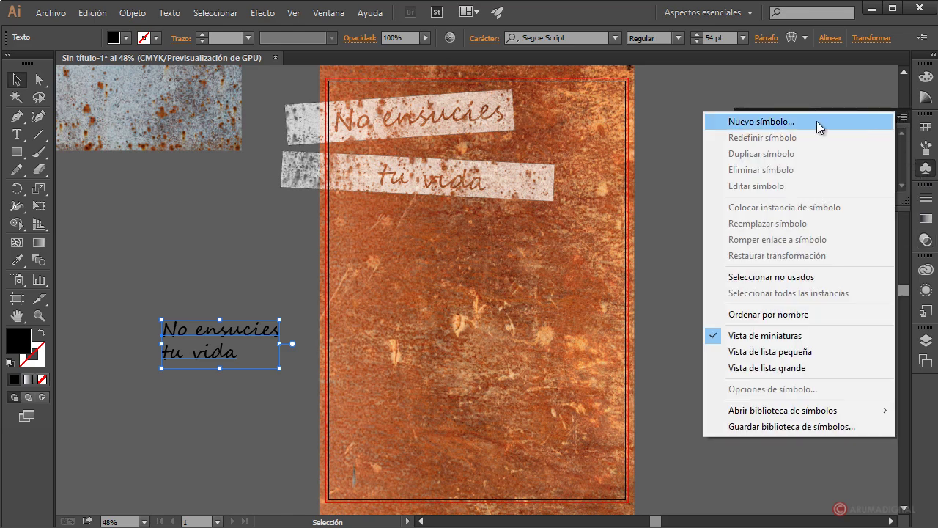
left_click(759, 122)
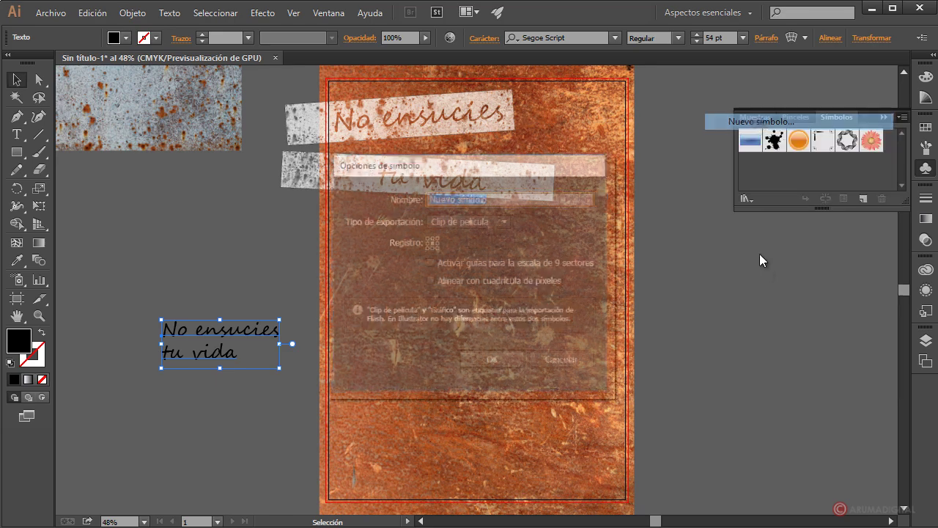
left_click(492, 360)
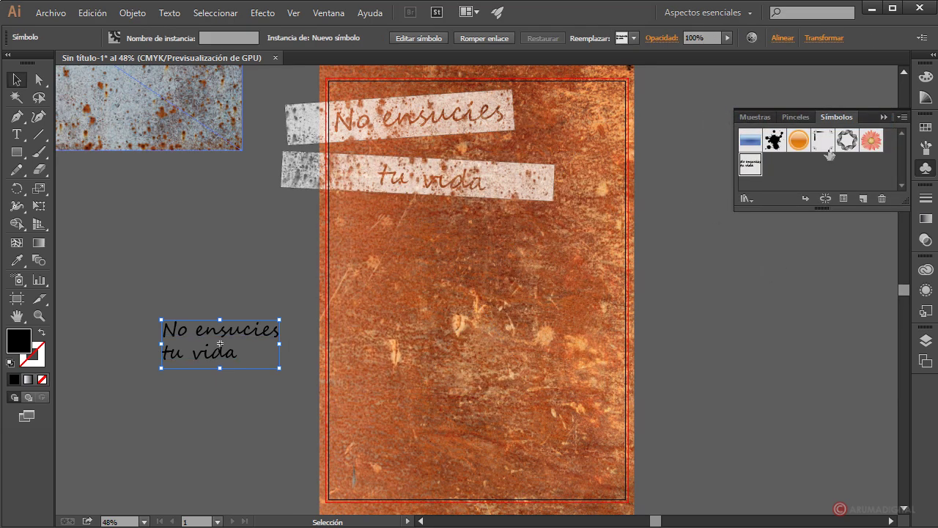
left_click(186, 380)
left_click(191, 365)
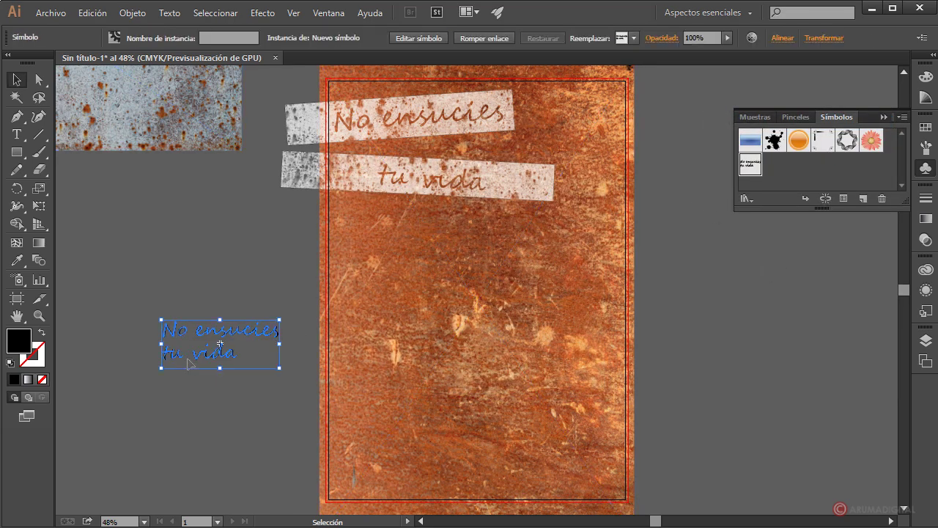
key("Delete")
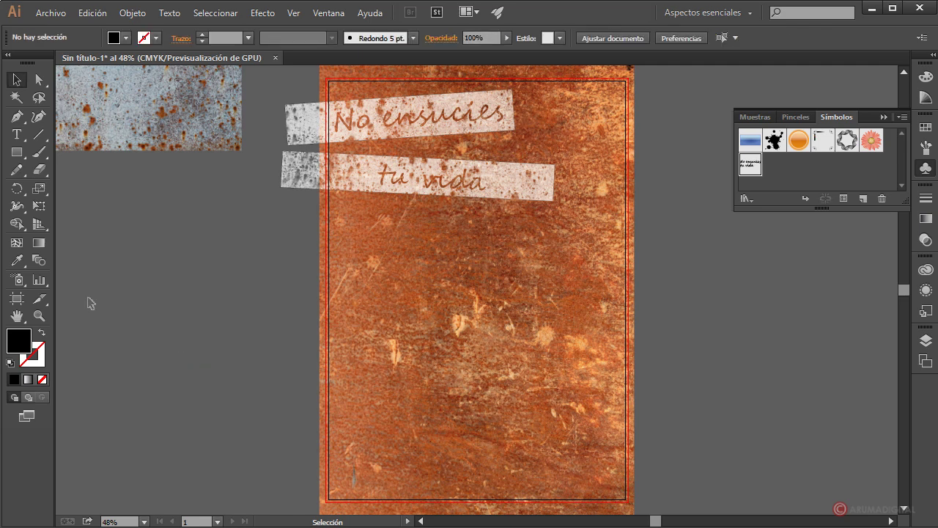
- Set the Symbol Sprayer's symbol set density to 20
left_click(17, 280)
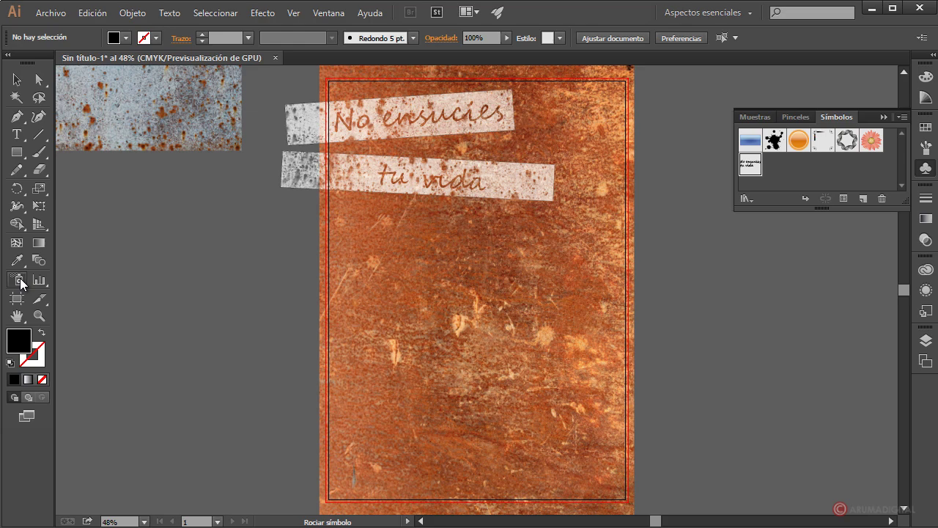
double_click(20, 280)
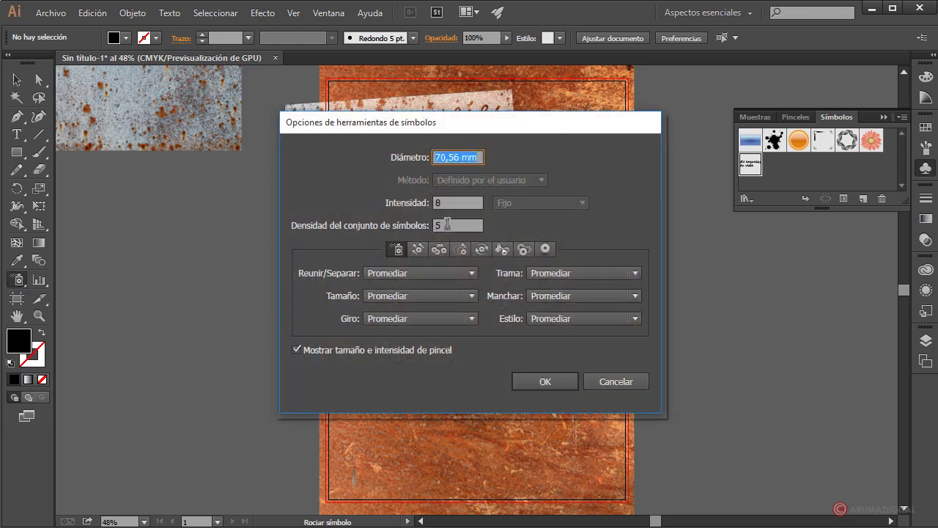
left_click(448, 229)
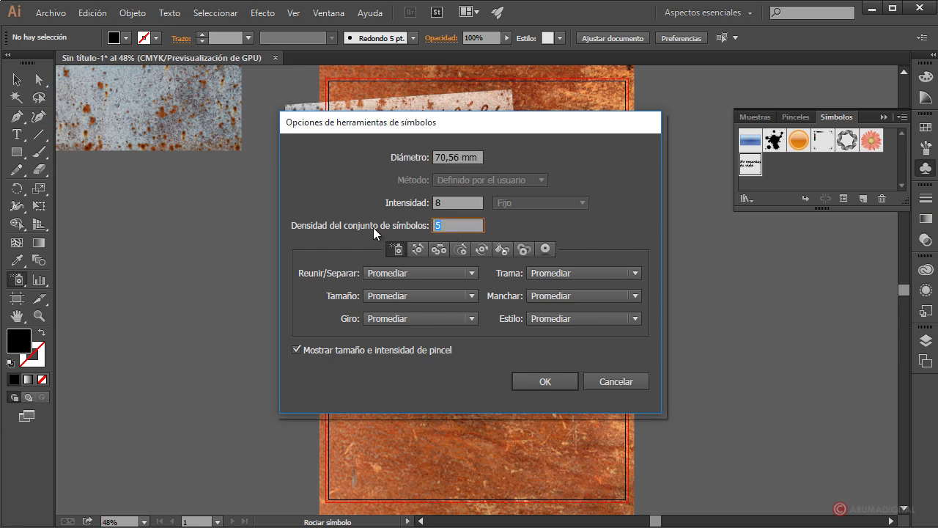
type("20")
left_click(573, 378)
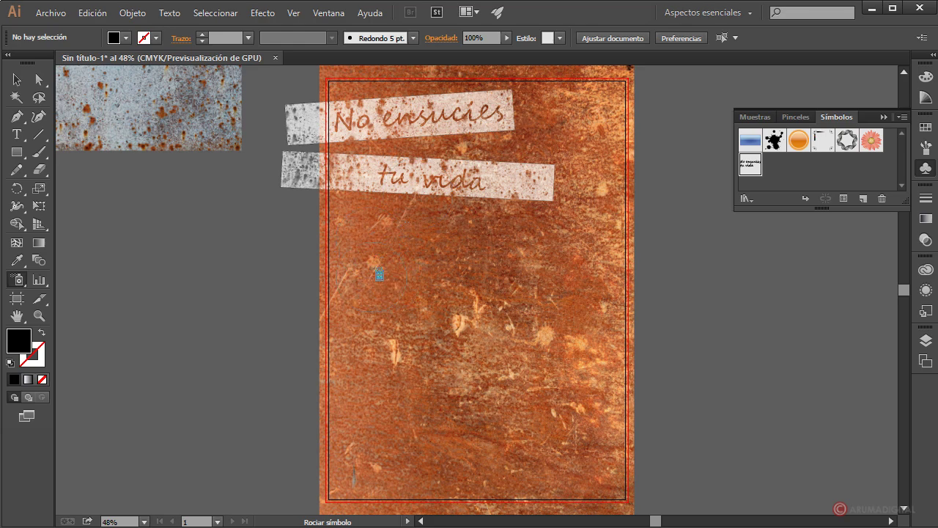
- Spray the slogan symbol across the whole poster, from beside the white strips down to the lower edge
mouse_move(379, 271)
left_mouse_down()
mouse_move(384, 296)
mouse_move(470, 266)
mouse_move(503, 293)
mouse_move(463, 339)
mouse_move(541, 288)
mouse_move(551, 389)
mouse_move(435, 370)
mouse_move(399, 389)
mouse_move(388, 444)
mouse_move(408, 483)
mouse_move(572, 486)
mouse_move(588, 411)
mouse_move(617, 358)
mouse_move(637, 344)
left_mouse_up()
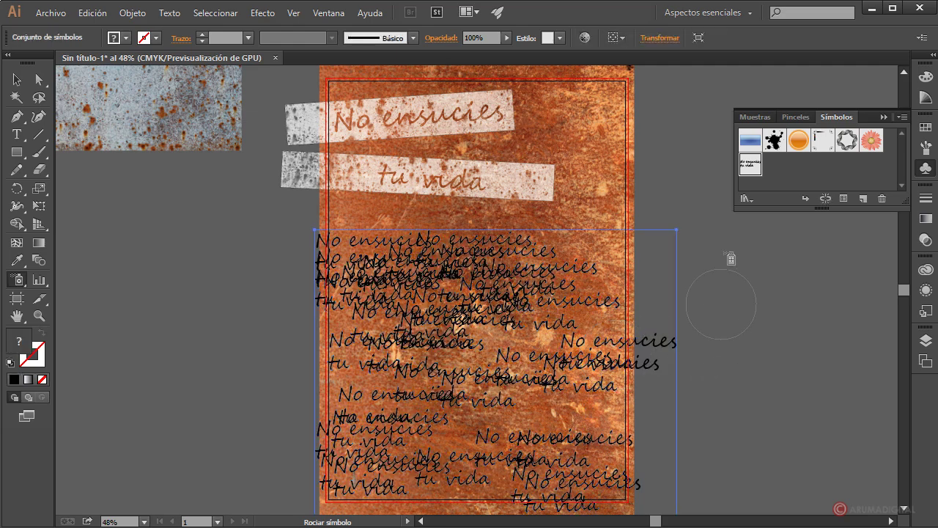
scroll(660, 318, "up", 2)
mouse_move(586, 290)
left_mouse_down()
mouse_move(608, 220)
mouse_move(557, 235)
left_mouse_up()
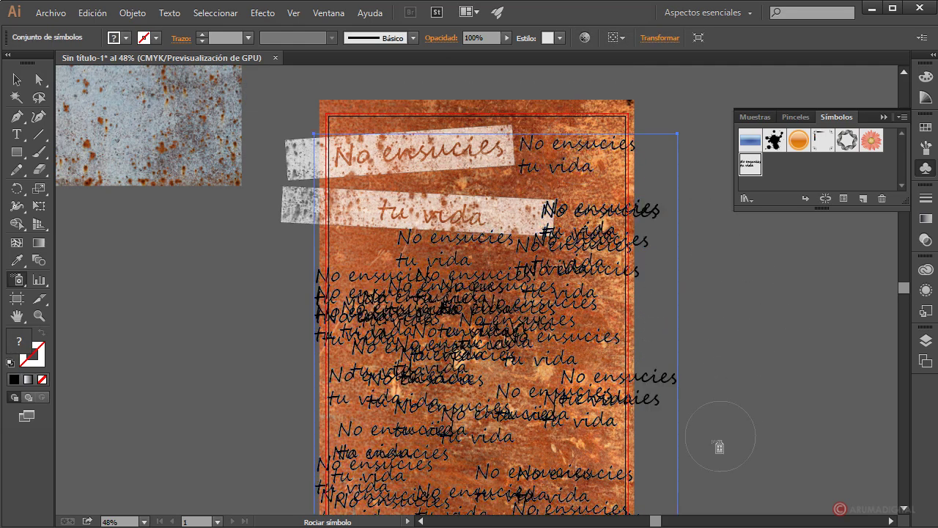
scroll(707, 441, "down", 4)
left_click_drag(574, 411, 460, 431)
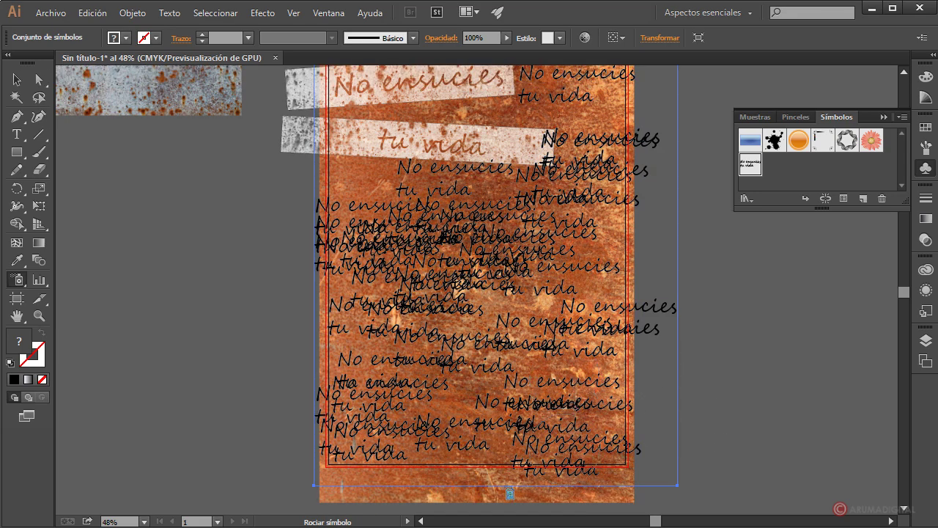
mouse_move(510, 493)
left_mouse_down()
mouse_move(461, 430)
mouse_move(402, 489)
mouse_move(535, 458)
left_mouse_up()
left_click_drag(361, 347, 659, 333)
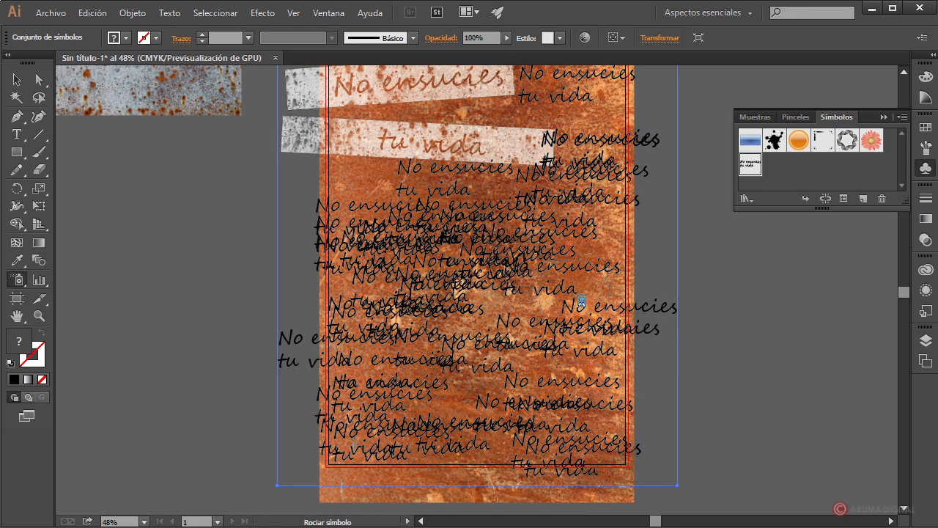
- Select the sprayed symbol set and reduce its opacity to 51%
left_click(17, 80)
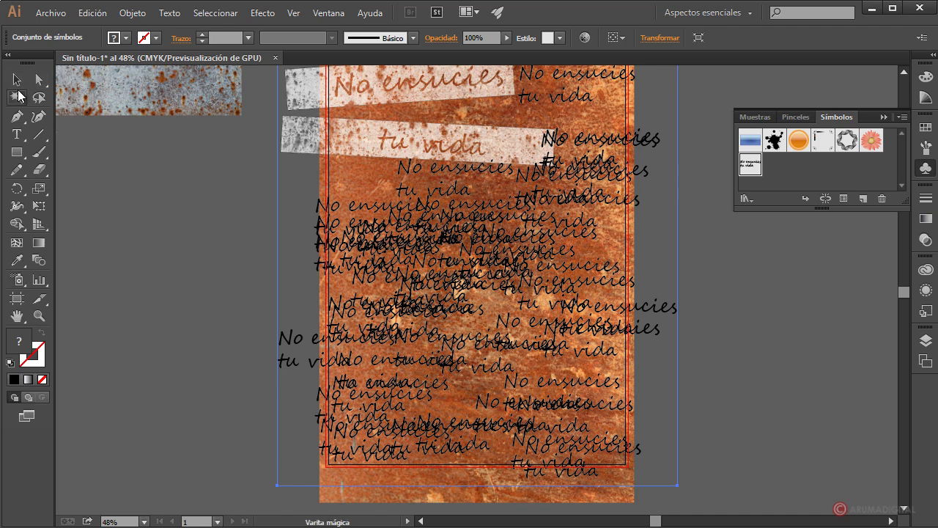
scroll(712, 308, "up", 2)
left_click(753, 316)
left_click(471, 256)
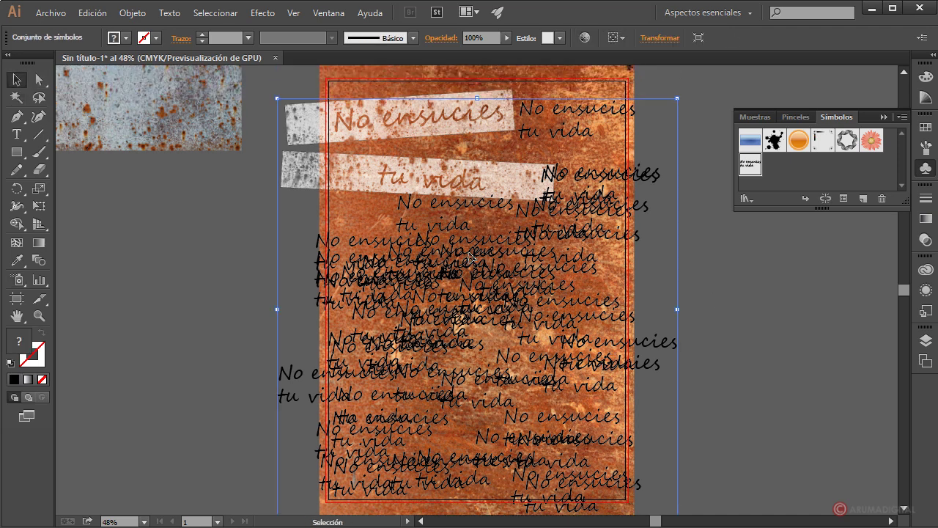
left_click(926, 240)
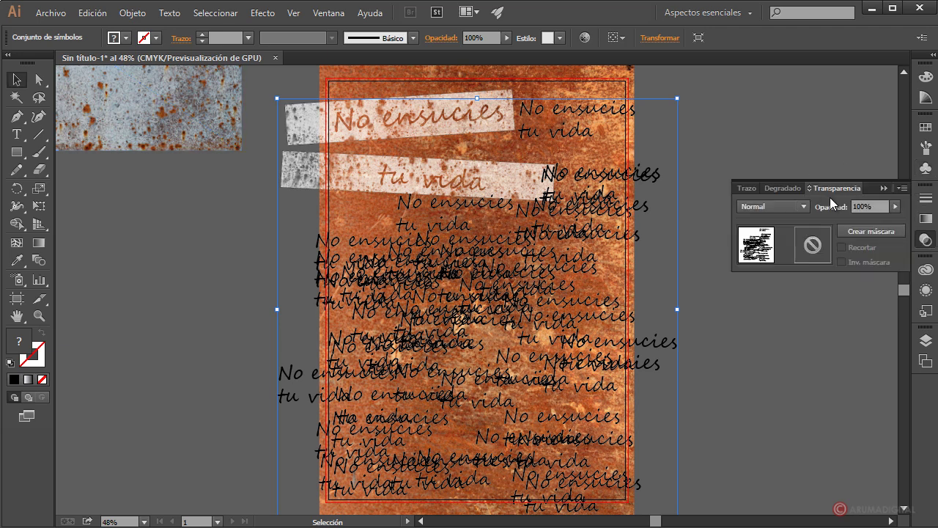
left_click(895, 207)
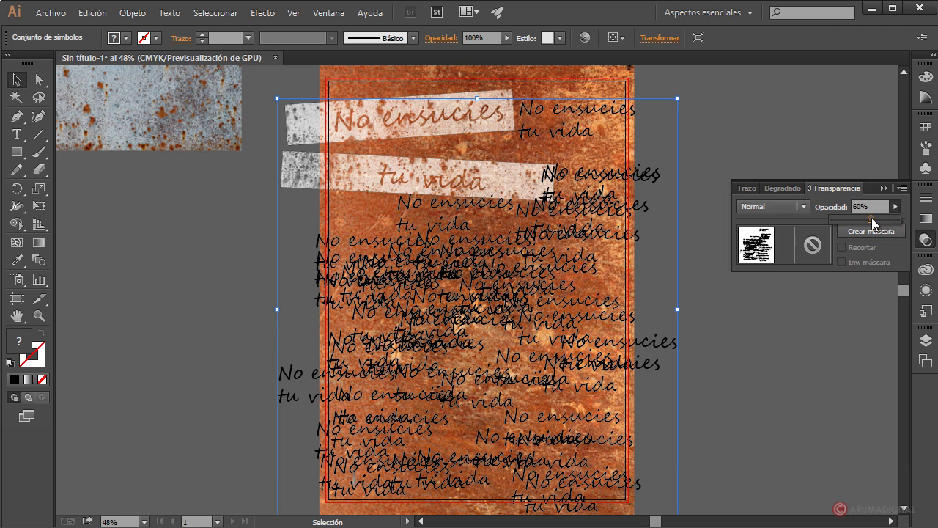
left_click_drag(872, 222, 862, 222)
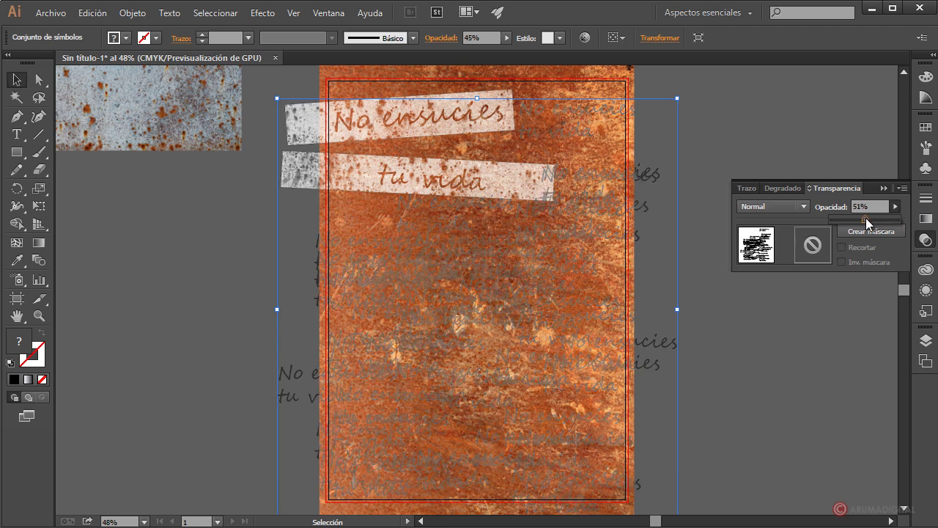
- Try the Diferencia, Exclusión and Tono blending modes on the sprayed symbol set
left_click(795, 206)
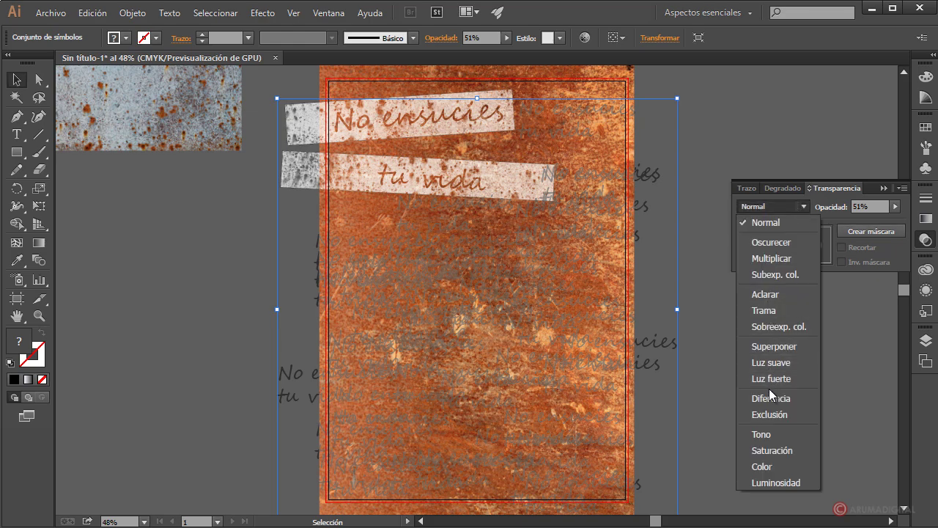
left_click(770, 398)
left_click(791, 206)
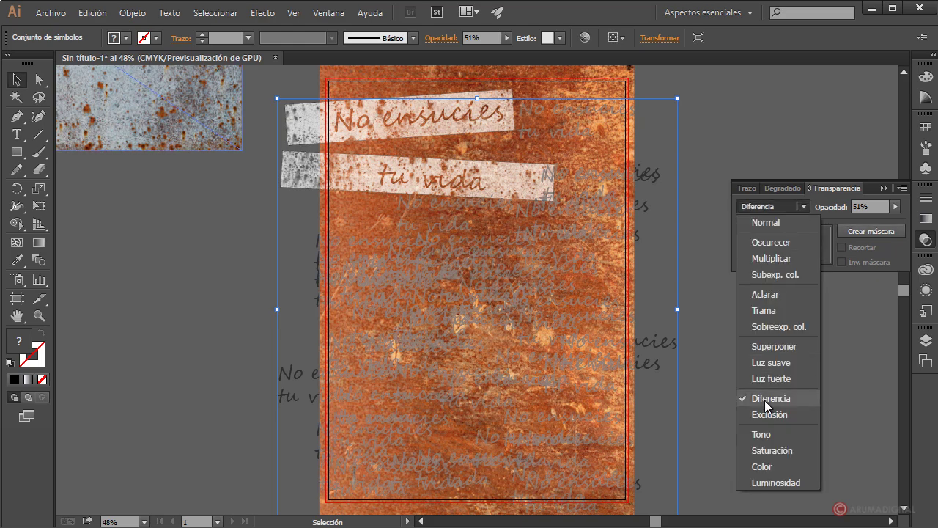
left_click(765, 412)
left_click(777, 206)
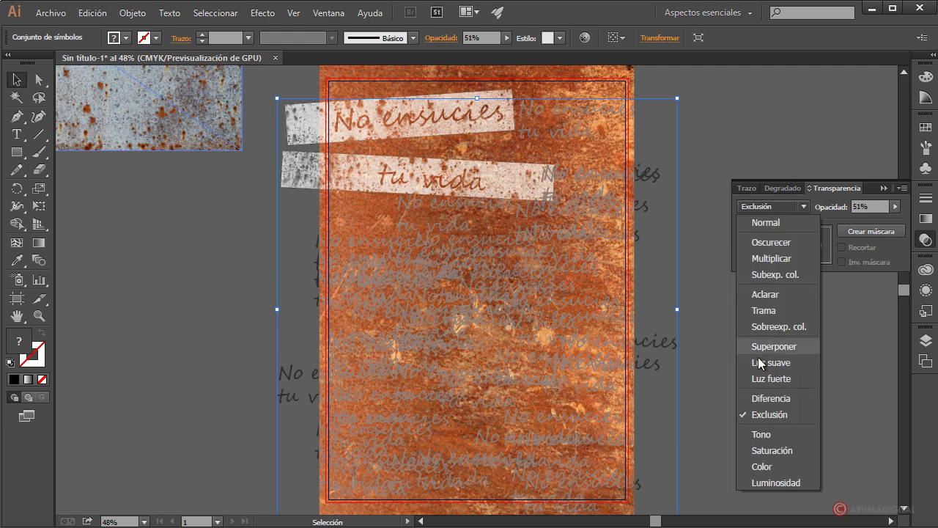
key("Escape")
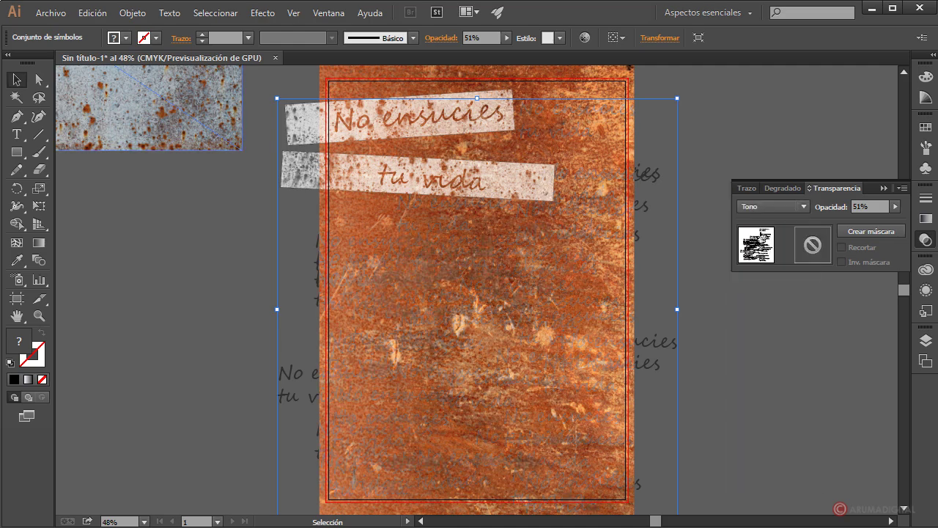
- Set the sprayed symbol set's blending mode to Multiplicar and deselect it
left_click(778, 207)
left_click(771, 253)
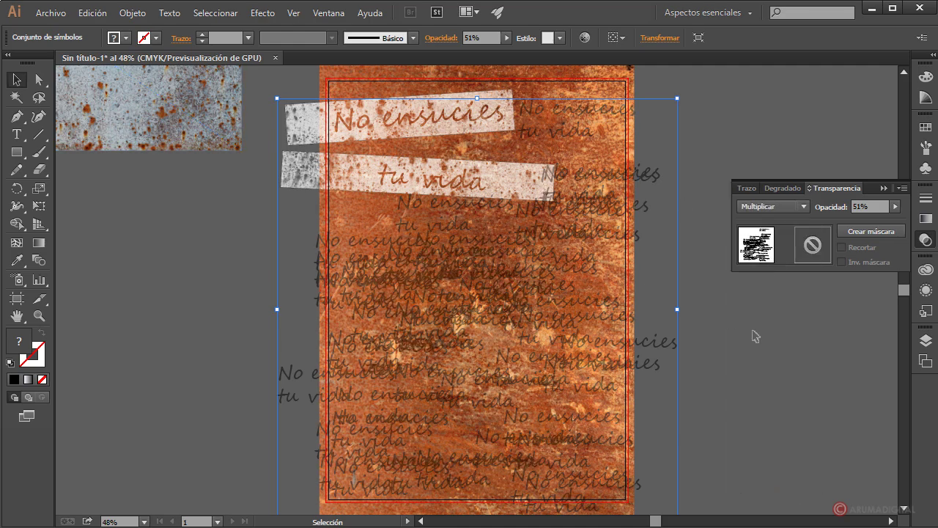
left_click(798, 377)
key("ctrl+a")
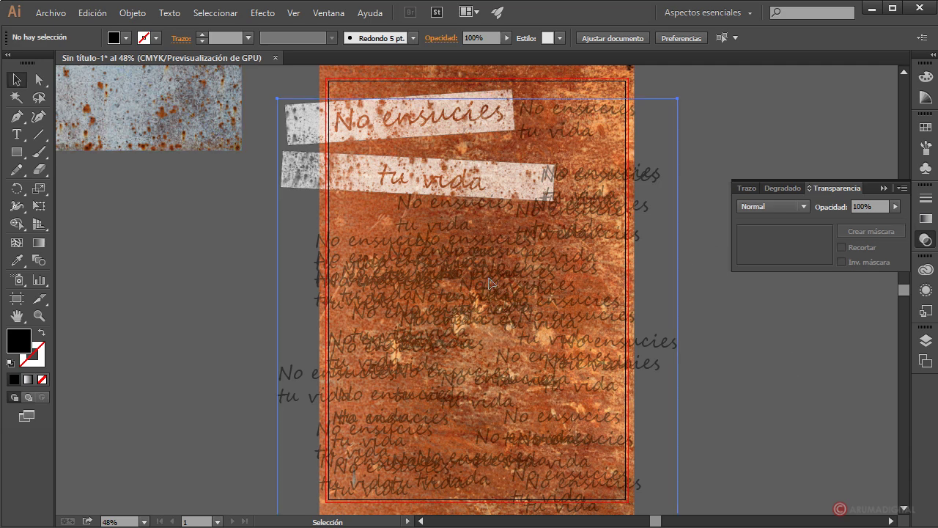
- Select the sprayed symbol set and lower its opacity to 35%
left_click(895, 206)
left_click_drag(872, 222, 864, 223)
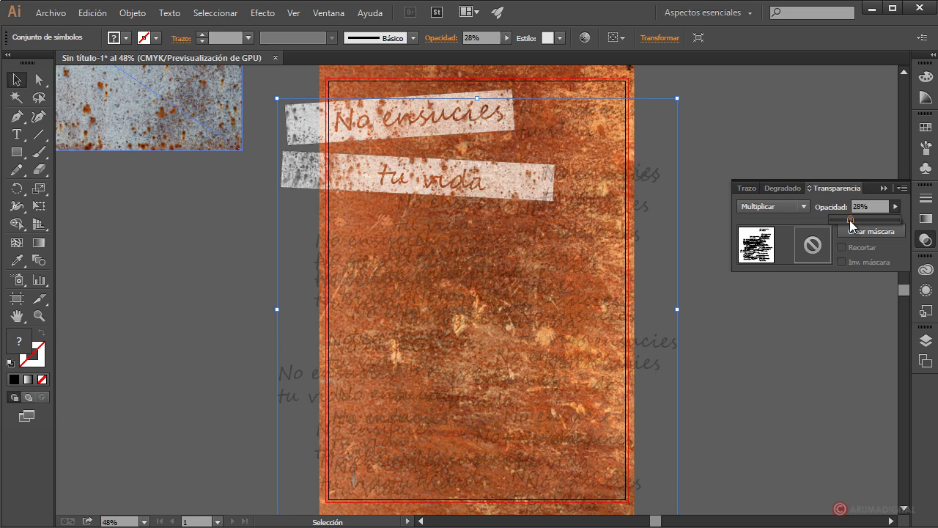
left_click_drag(853, 221, 856, 221)
left_click(799, 263)
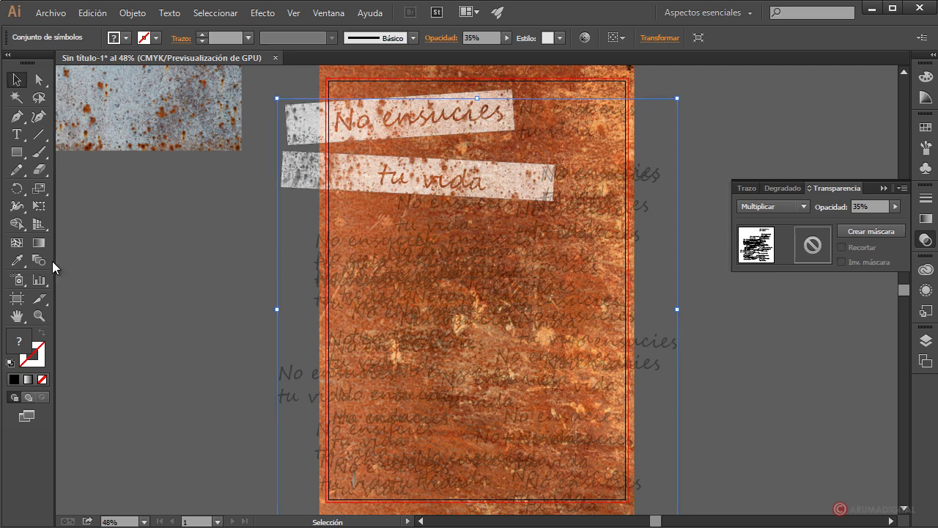
- Enlarge some of the sprayed slogan symbols with the Cambiar tamaño de símbolo tool across the poster, and deselect the set
left_click(18, 279)
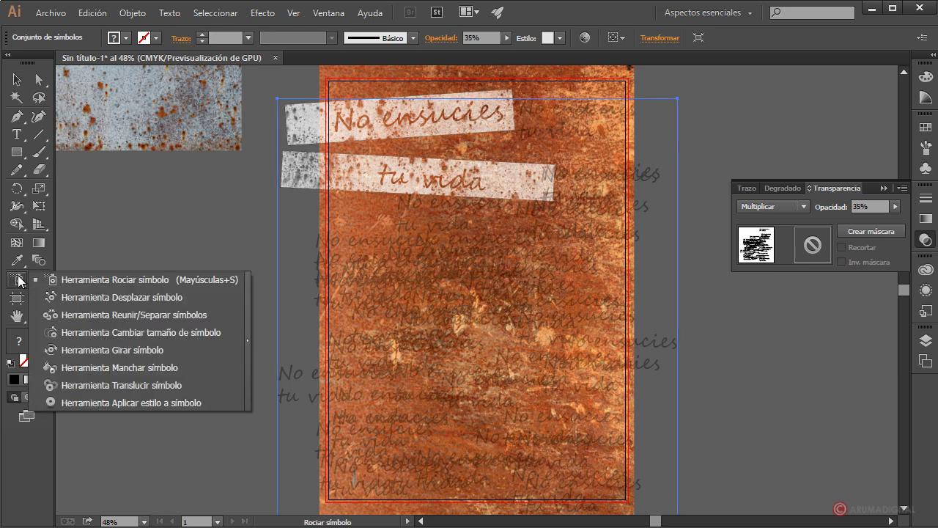
left_click(115, 331)
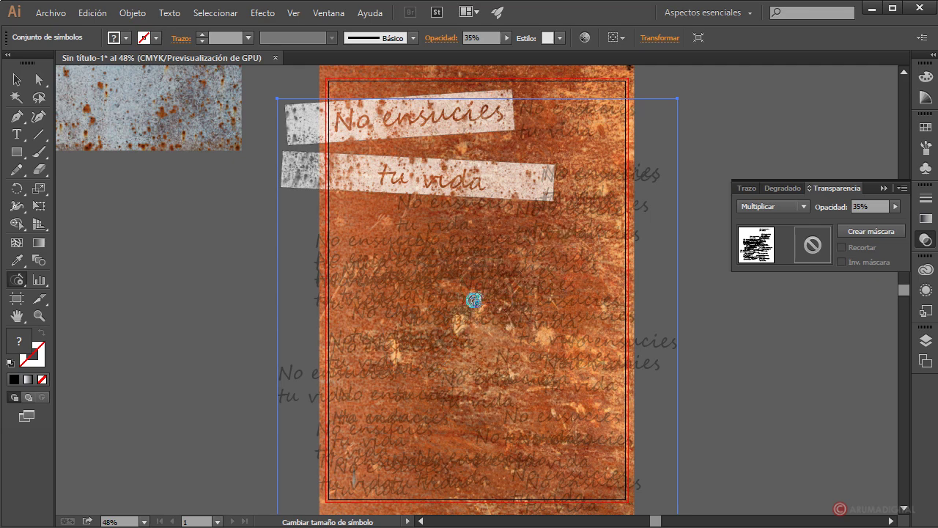
mouse_move(465, 318)
left_mouse_down()
mouse_move(396, 278)
mouse_move(418, 415)
mouse_move(400, 443)
mouse_move(428, 414)
left_mouse_up()
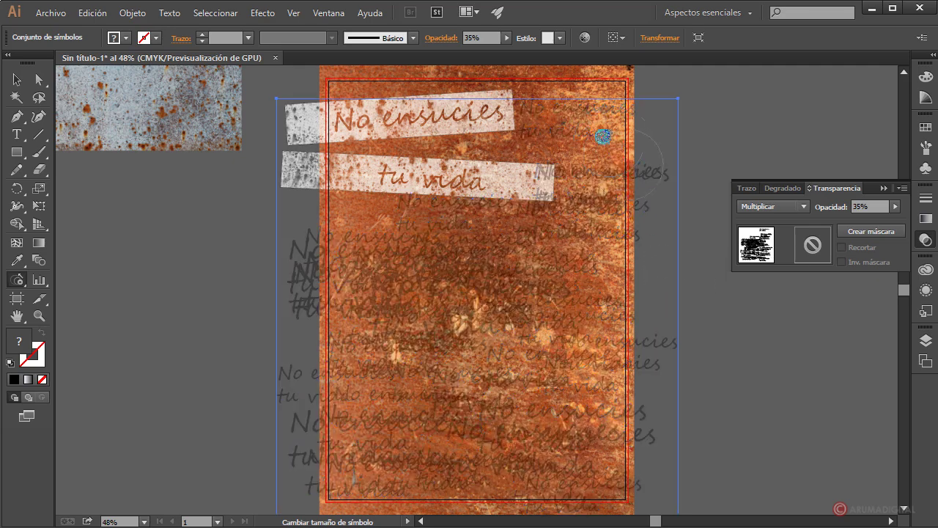
left_click_drag(603, 138, 578, 143)
mouse_move(572, 354)
left_mouse_down()
mouse_move(525, 350)
mouse_move(513, 399)
left_mouse_up()
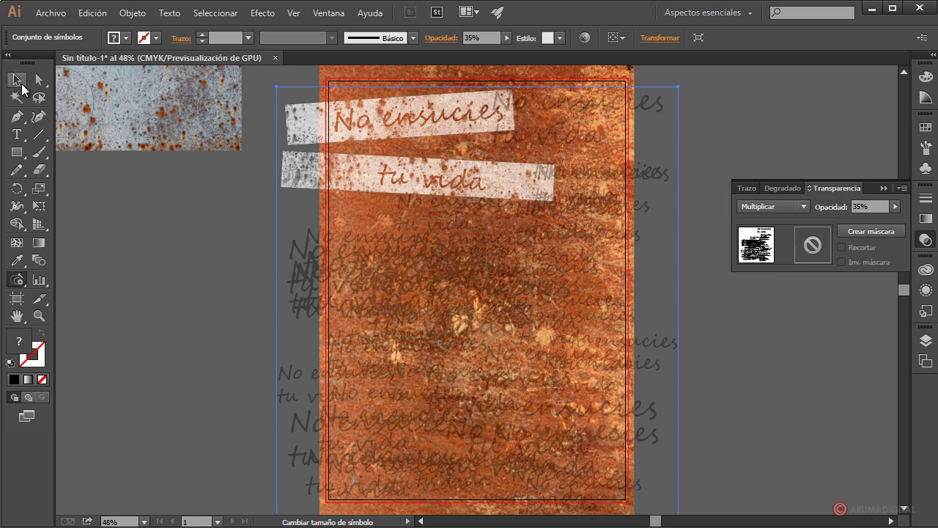
left_click(17, 79)
left_click(157, 270)
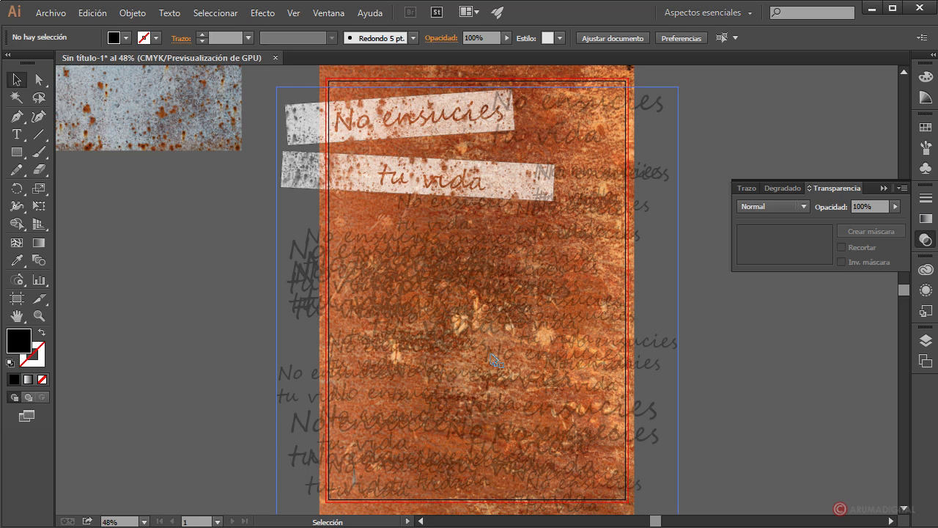
- Add the three-line text "ENSUCIA TUS DISEÑOS" beside the poster and scale it up to about 170.55 pt
left_click(17, 134)
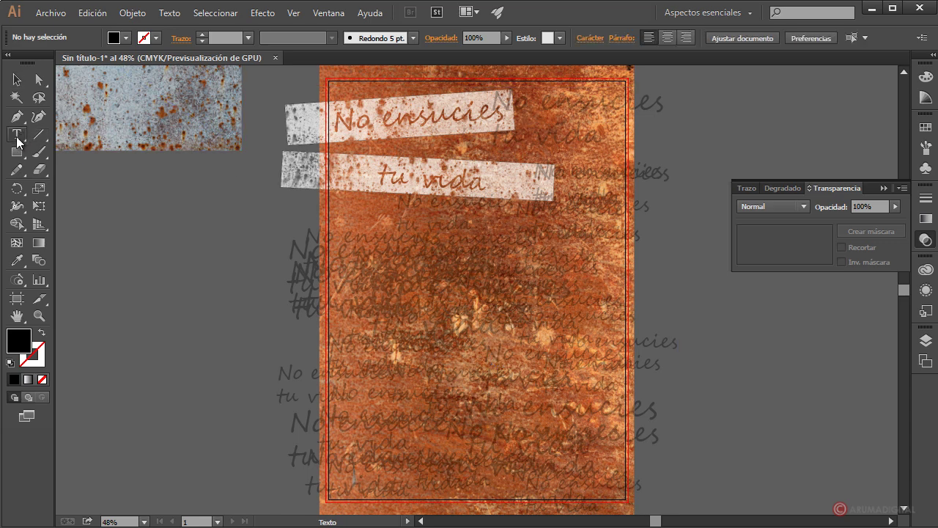
left_click(120, 258)
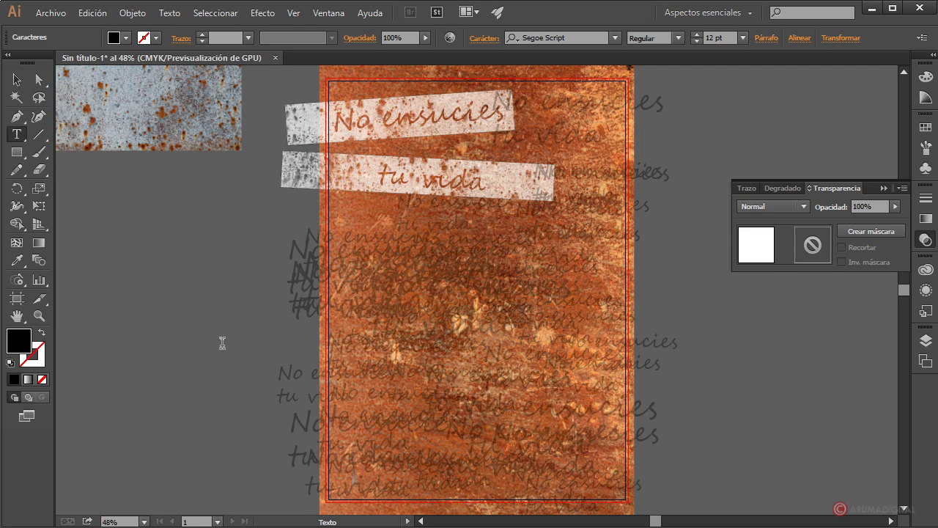
type("ENSUCIA")
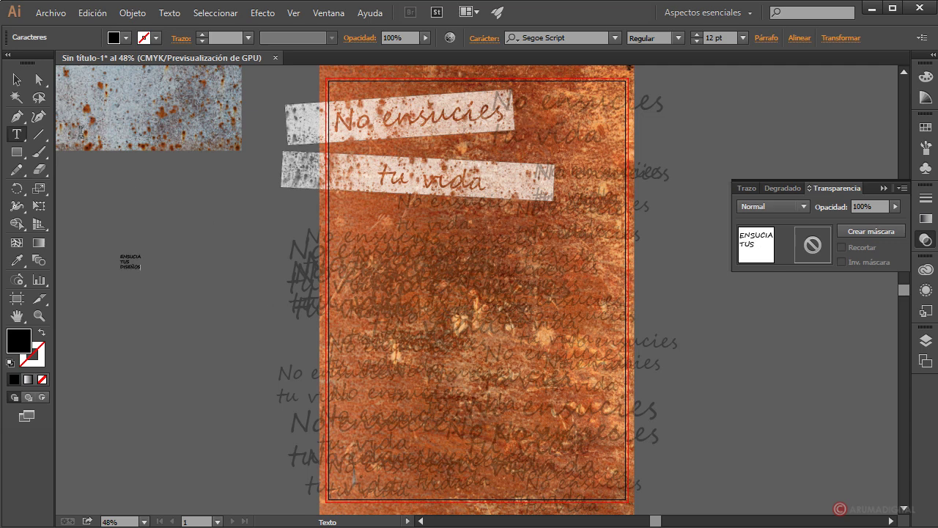
left_click(17, 82)
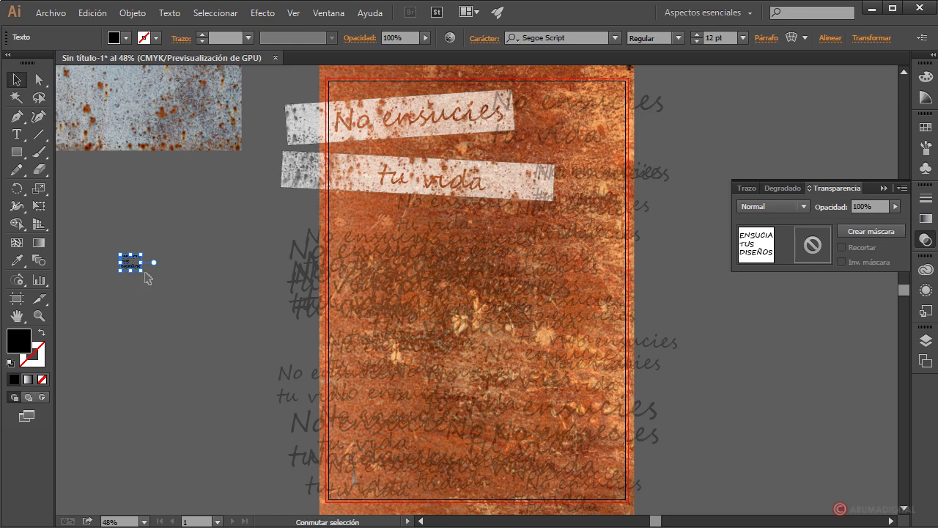
left_click_drag(140, 271, 503, 496)
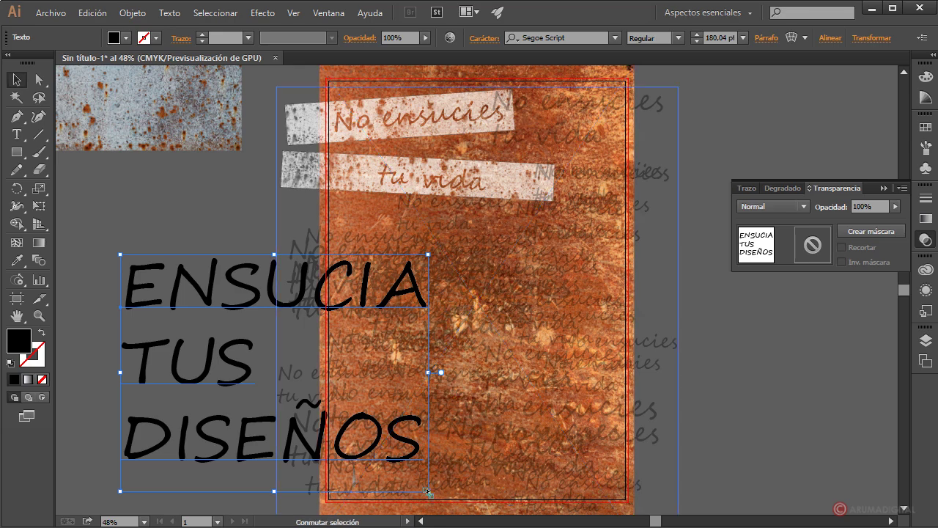
left_click_drag(427, 490, 411, 478)
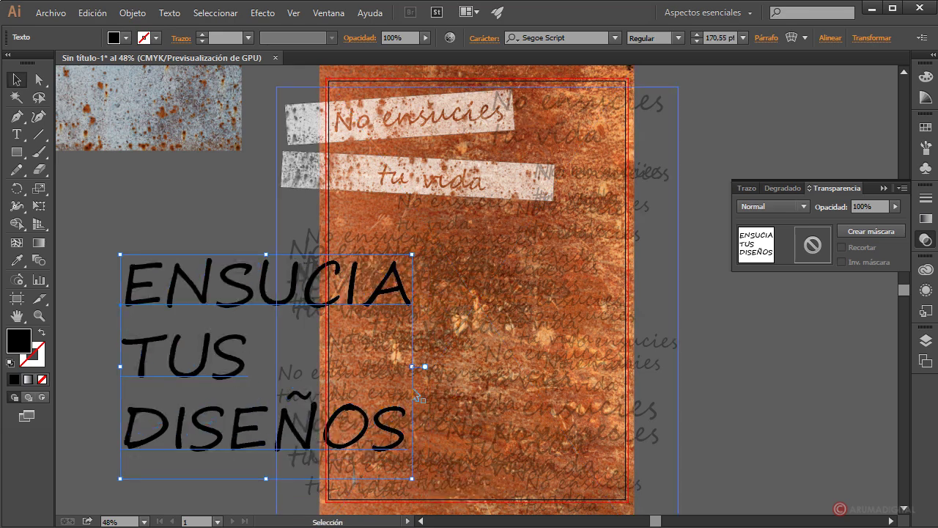
- Change the font of the ENSUCIA TUS DISEÑOS text to Stencil
left_click(614, 37)
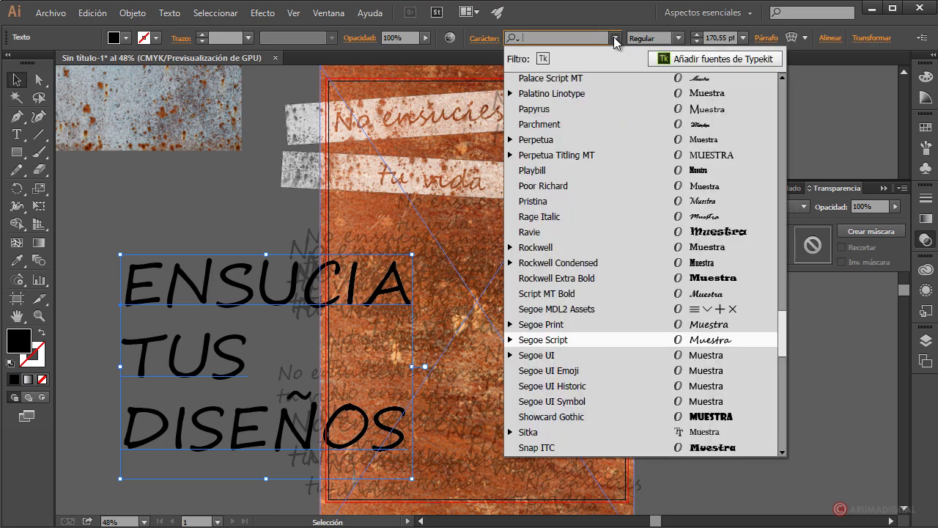
scroll(643, 279, "up", 2)
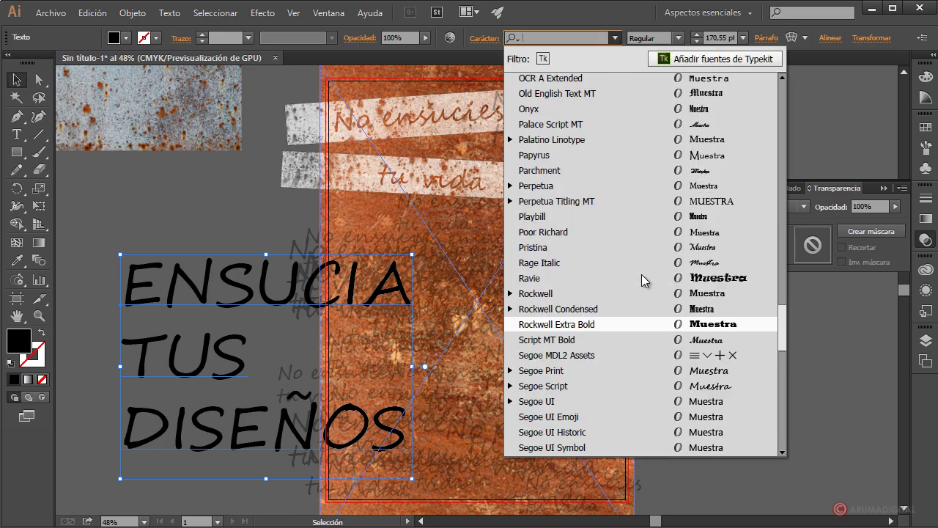
scroll(642, 279, "down", 4)
scroll(641, 280, "down", 2)
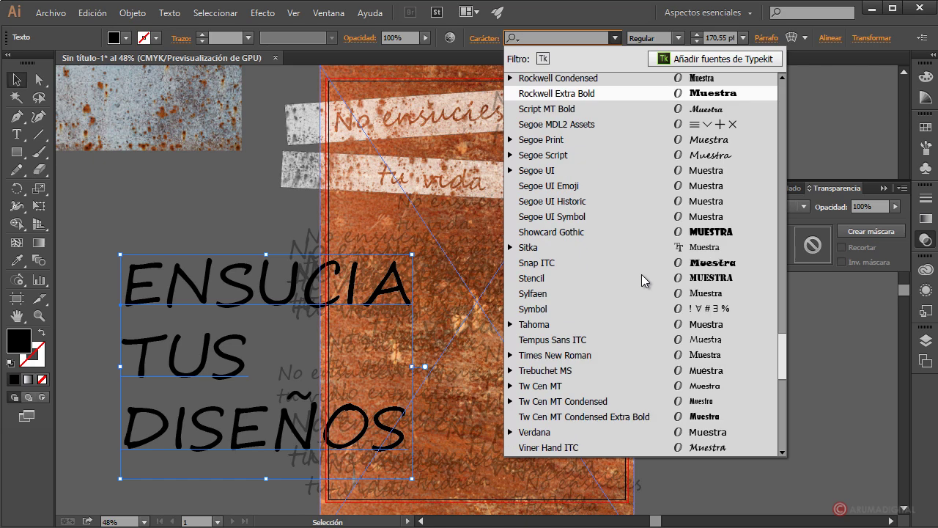
left_click(563, 278)
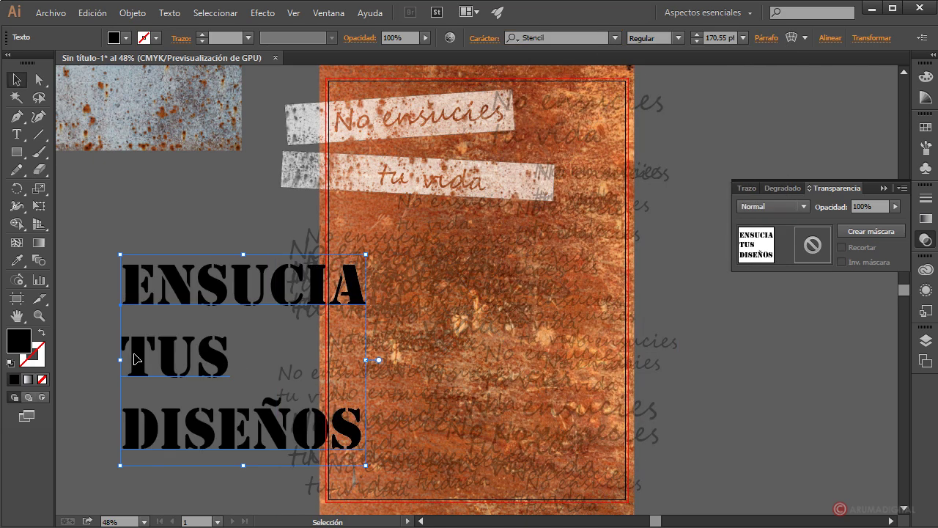
- Move the Stencil text onto the poster's lower half, rotate it slightly counterclockwise, and enlarge it to about 186.28 pt
left_click_drag(318, 298, 543, 302)
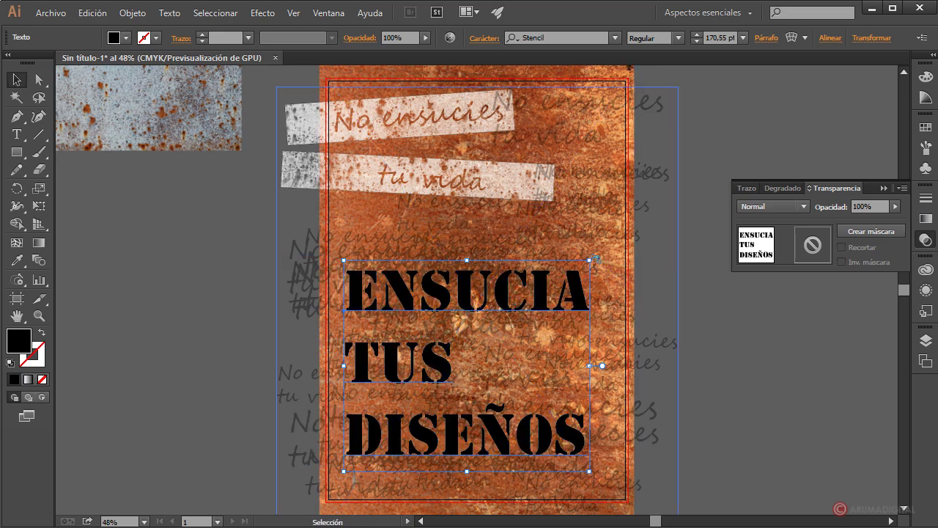
left_click_drag(596, 254, 592, 250)
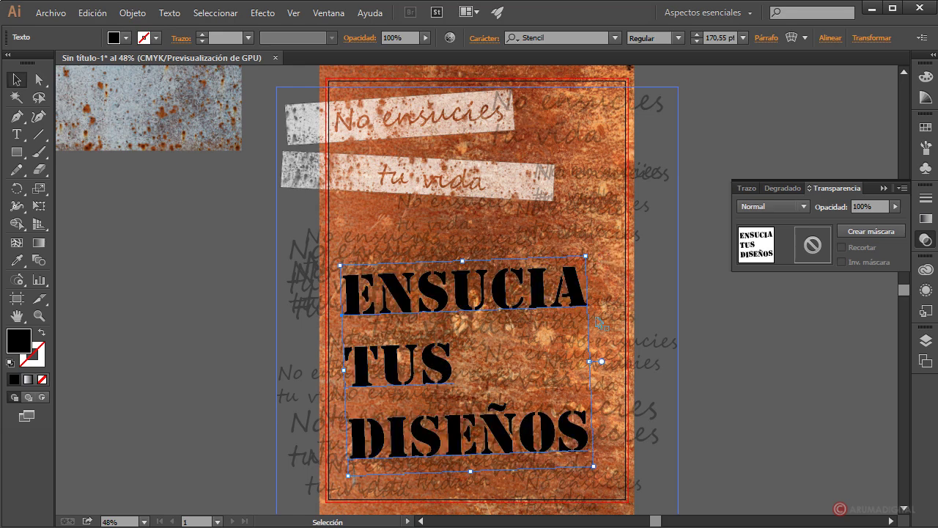
left_click_drag(594, 460, 626, 486)
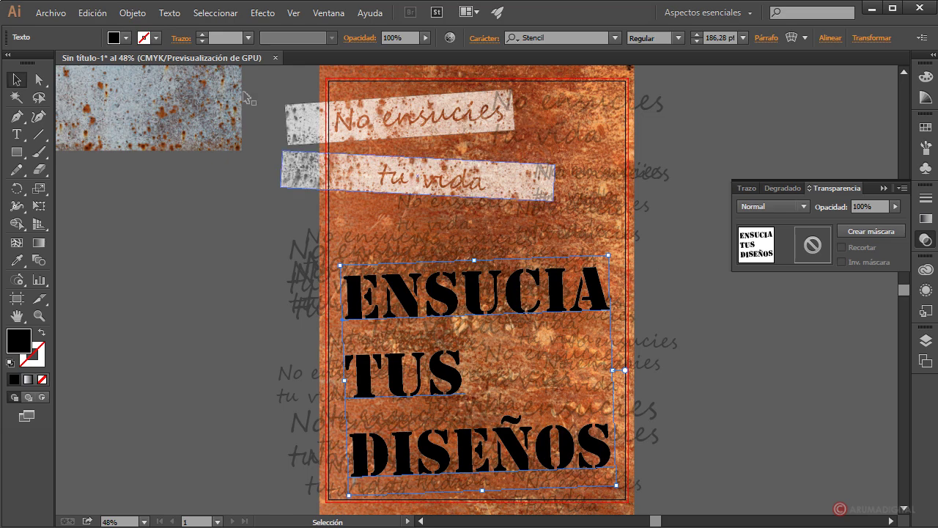
- Expand the Stencil text's object and fill, ungroup it into separate letters, and deselect everything
left_click(133, 13)
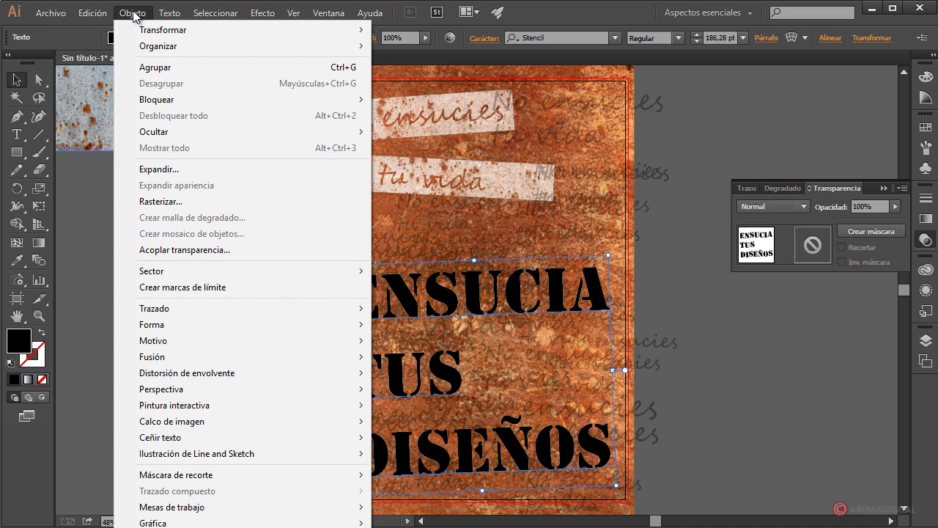
left_click(157, 169)
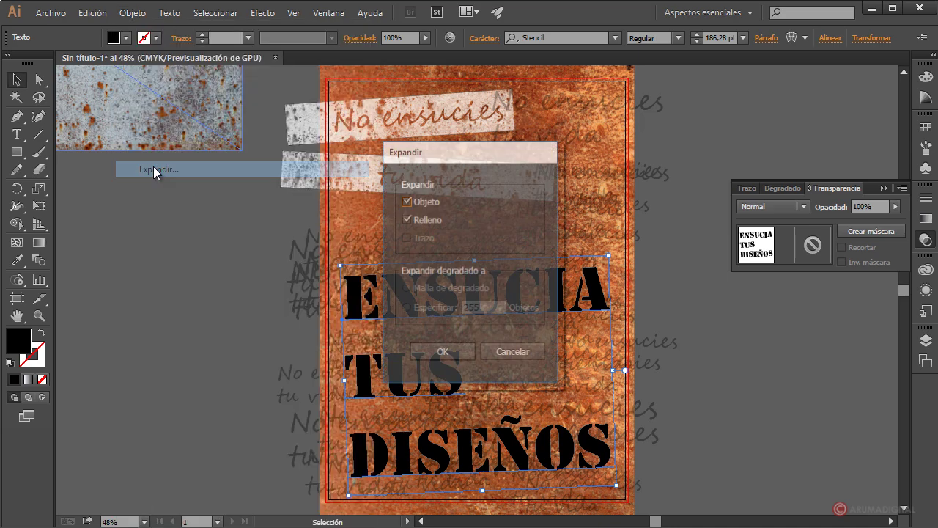
left_click(444, 353)
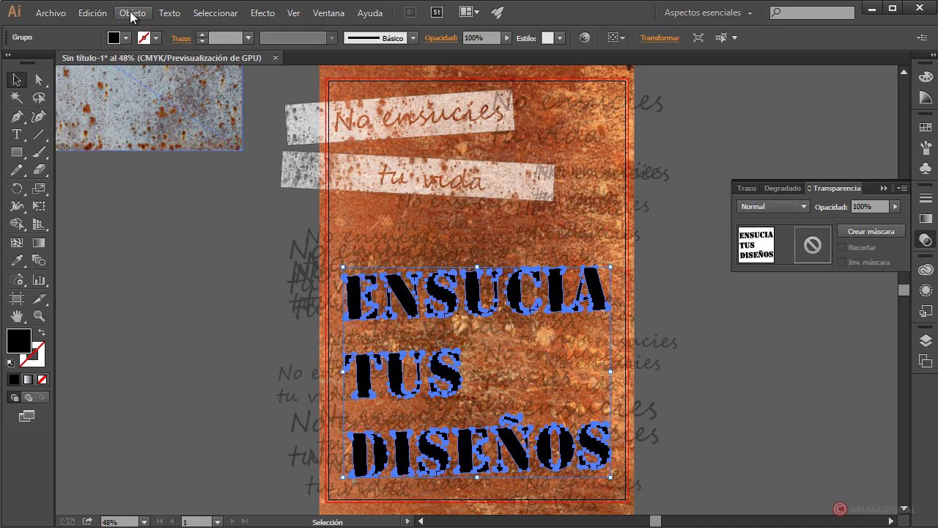
left_click(133, 13)
left_click(156, 84)
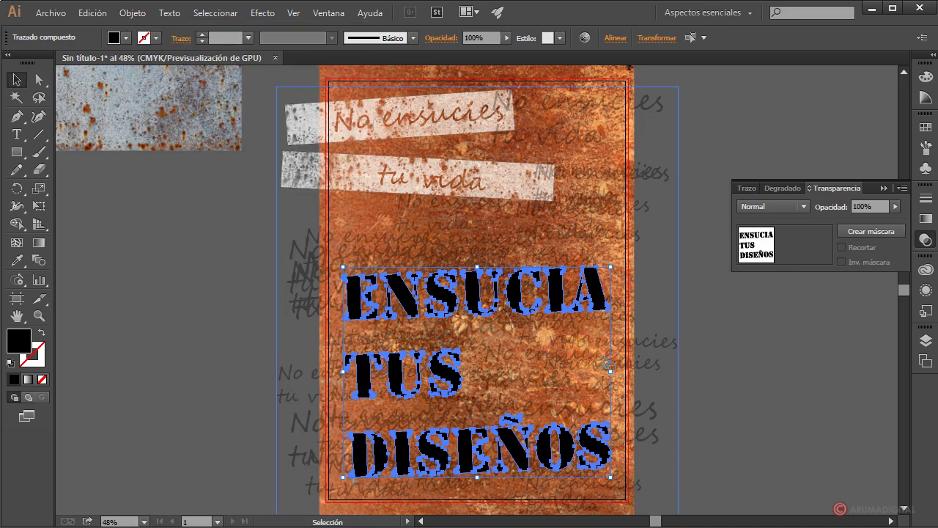
left_click(662, 272)
- Shift the individual letters of ENSUCIA slightly up and down to give the word an uneven baseline
mouse_move(408, 300)
left_mouse_down()
mouse_move(396, 350)
mouse_move(407, 296)
left_mouse_up()
left_click(474, 306, "shift")
left_click_drag(473, 307, 602, 299)
left_click(445, 297)
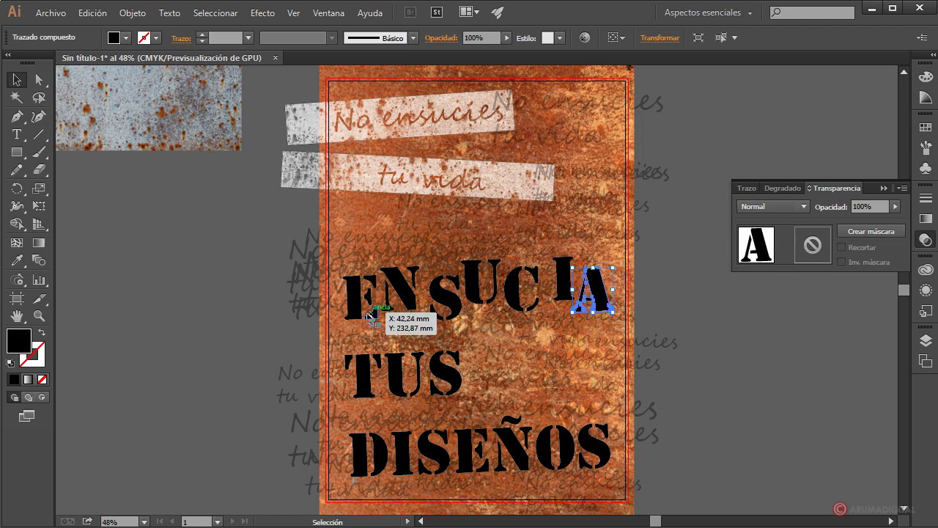
left_click_drag(370, 315, 366, 322)
- Offset the letters of TUS, raising the U and nudging the T and S slightly down and outward
left_click_drag(409, 375, 411, 366)
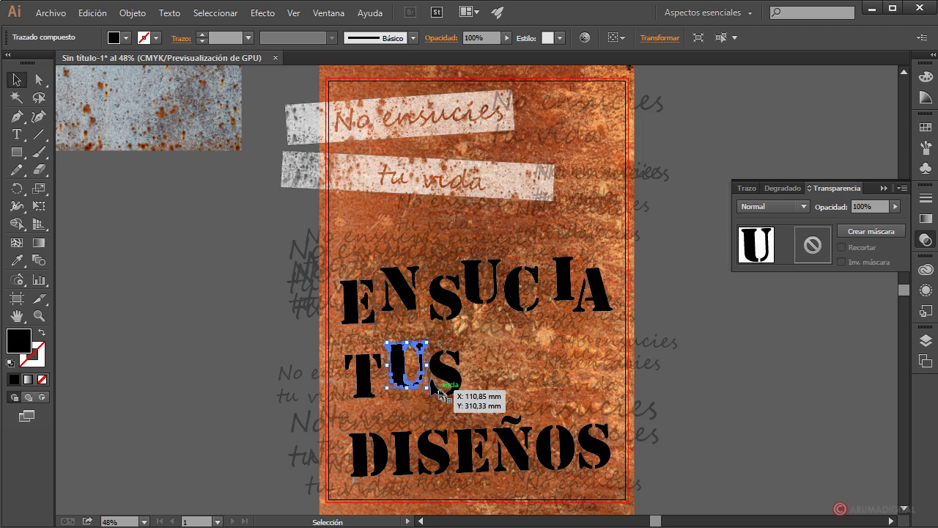
left_click(454, 385)
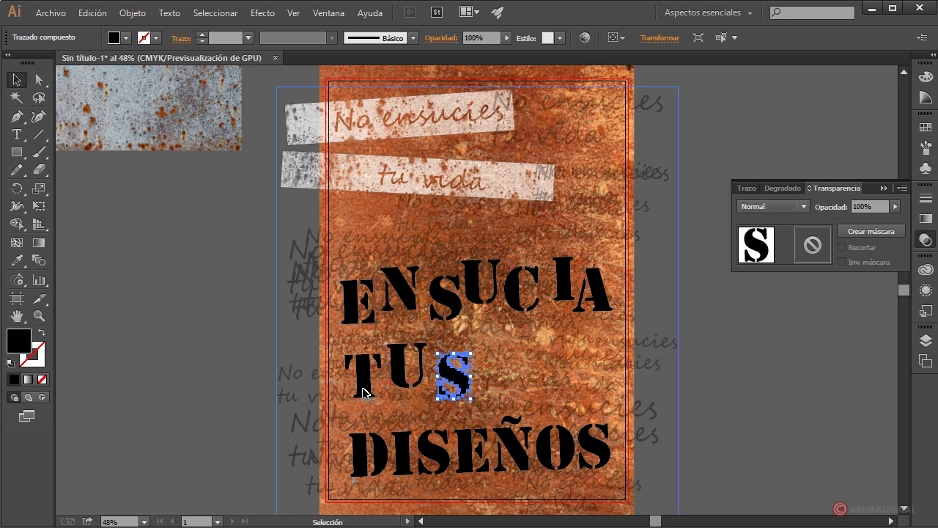
left_click_drag(364, 392, 362, 401)
- Stagger the letters of DISEÑOS, raising the I, E and O and lowering both S letters
left_click_drag(404, 466, 479, 468)
left_click(484, 458)
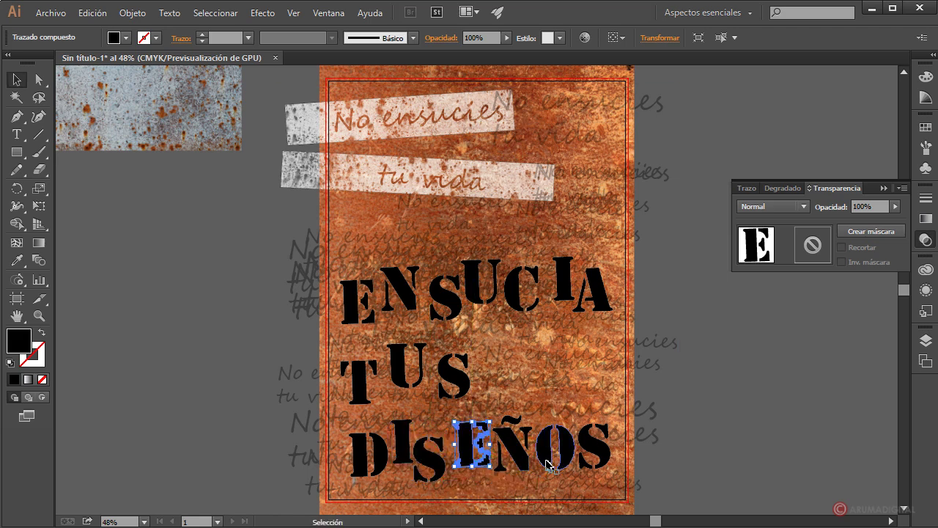
left_click_drag(546, 463, 525, 437)
left_click(597, 447)
left_click_drag(597, 447, 559, 438)
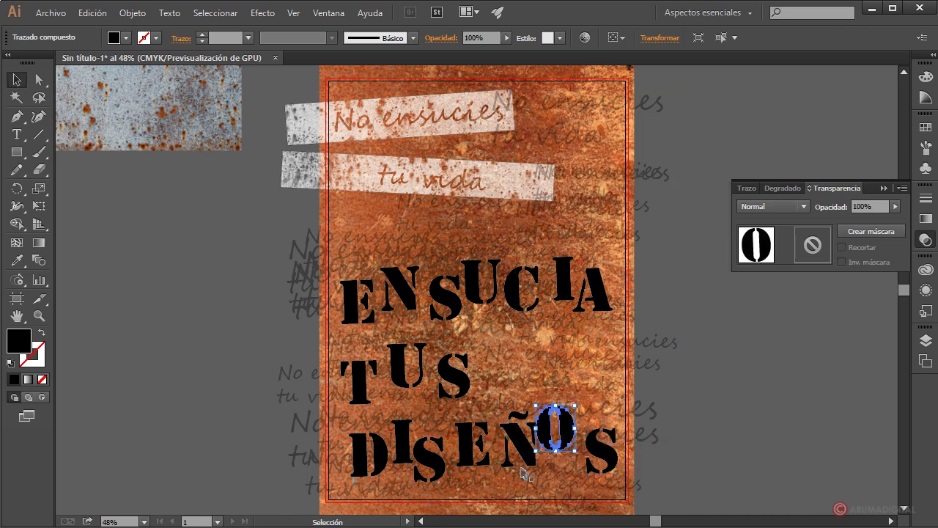
left_click(431, 458)
left_click_drag(431, 458, 439, 460)
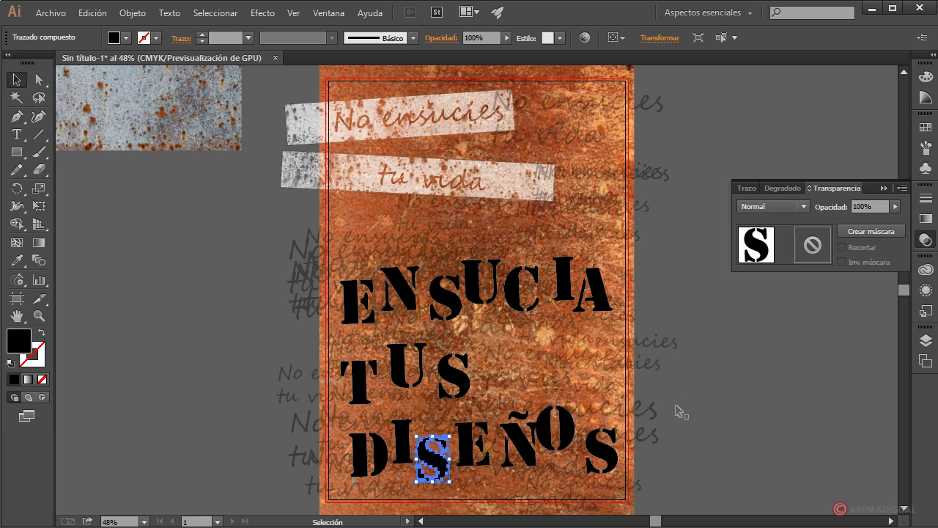
- Move the I and A of ENSUCIA closer to its C, lowering the I and raising the A
left_click(692, 412)
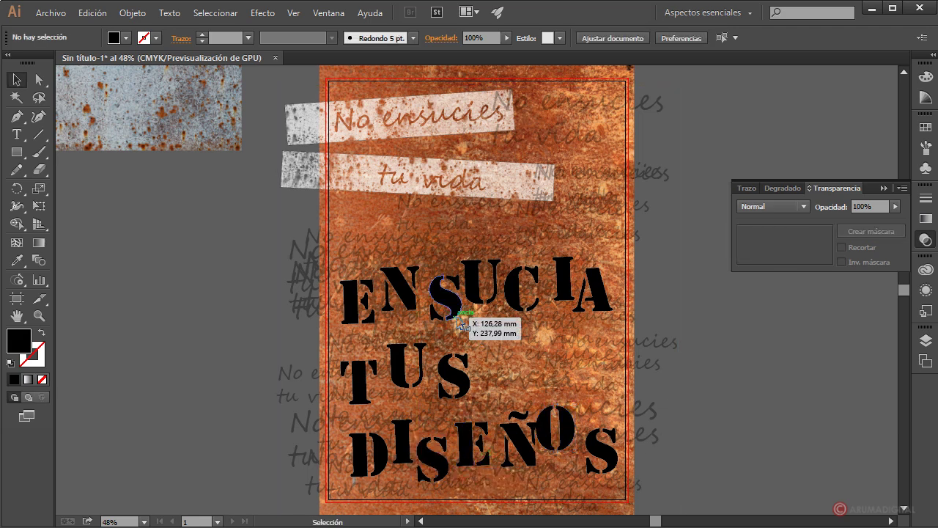
left_click(562, 295)
left_click_drag(559, 303, 596, 294)
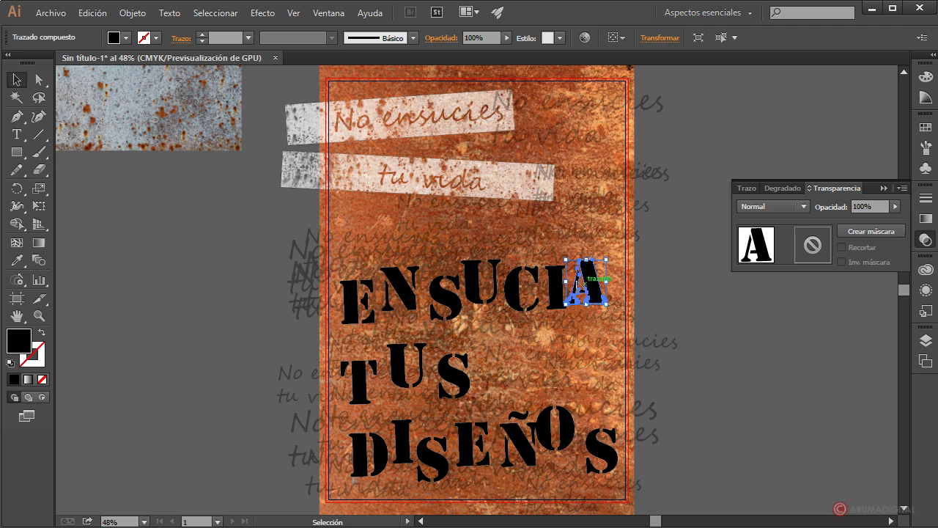
- Fill all the letters of ENSUCIA TUS DISEÑOS with white and group them
left_click(554, 288, "shift")
left_click(513, 293, "shift")
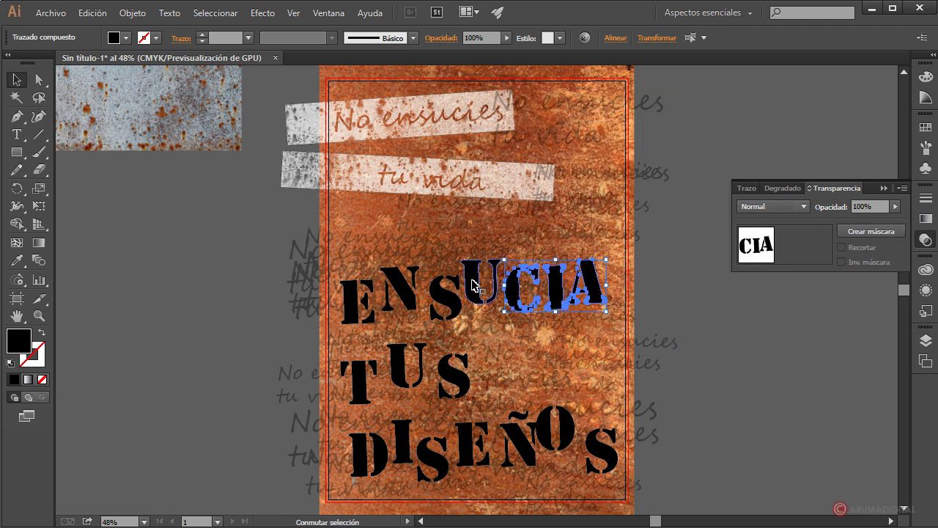
left_click(476, 290, "shift")
left_click(443, 297, "shift")
left_click(406, 293, "shift")
left_click(363, 302, "shift")
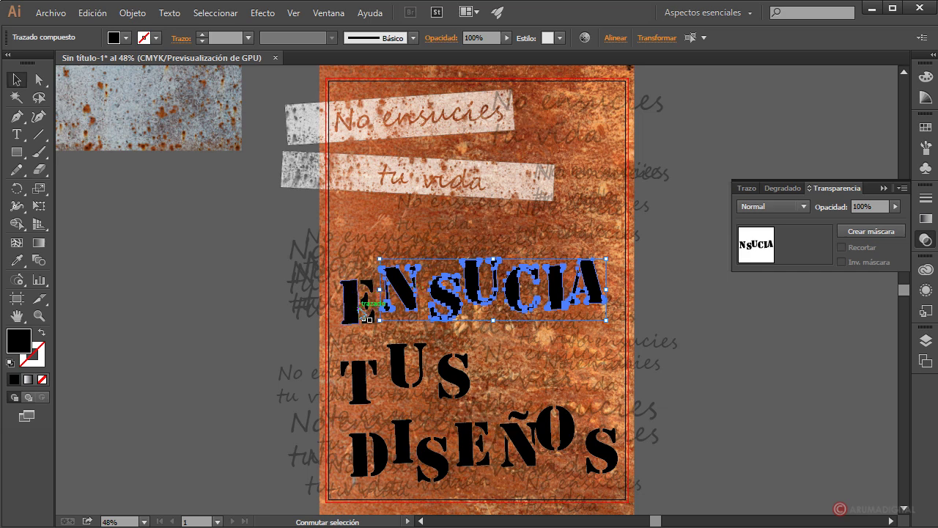
left_click(359, 374, "shift")
left_click(406, 366, "shift")
left_click(459, 377, "shift")
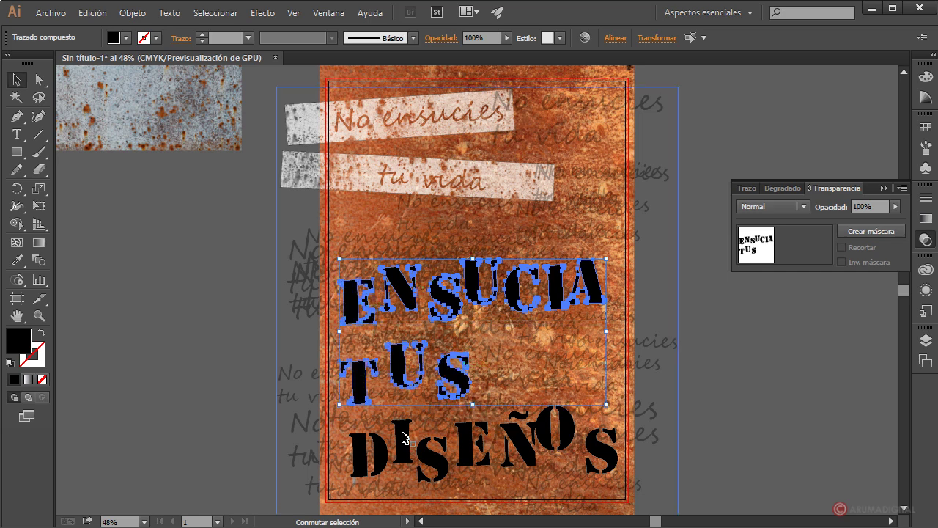
left_click(364, 451, "shift")
left_click(401, 443, "shift")
left_click(431, 458, "shift")
left_click(480, 445, "shift")
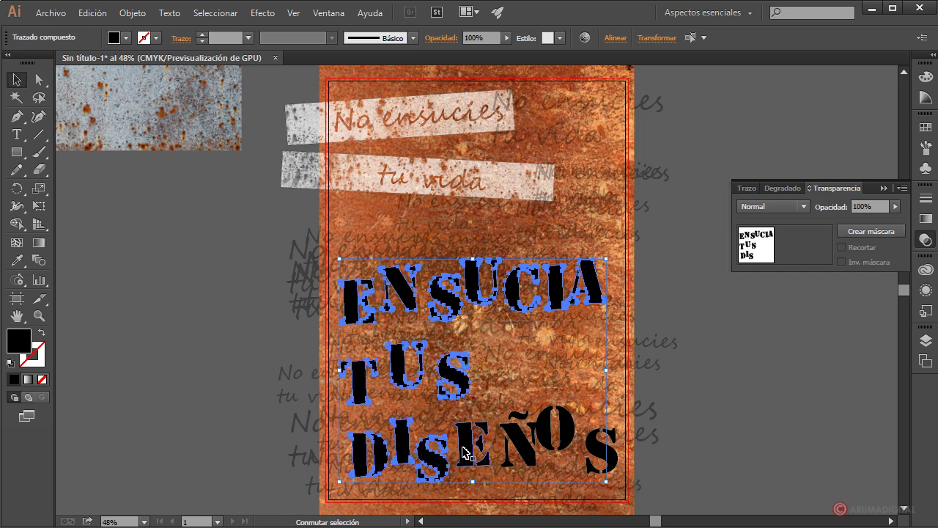
left_click(514, 443, "shift")
left_click(559, 432, "shift")
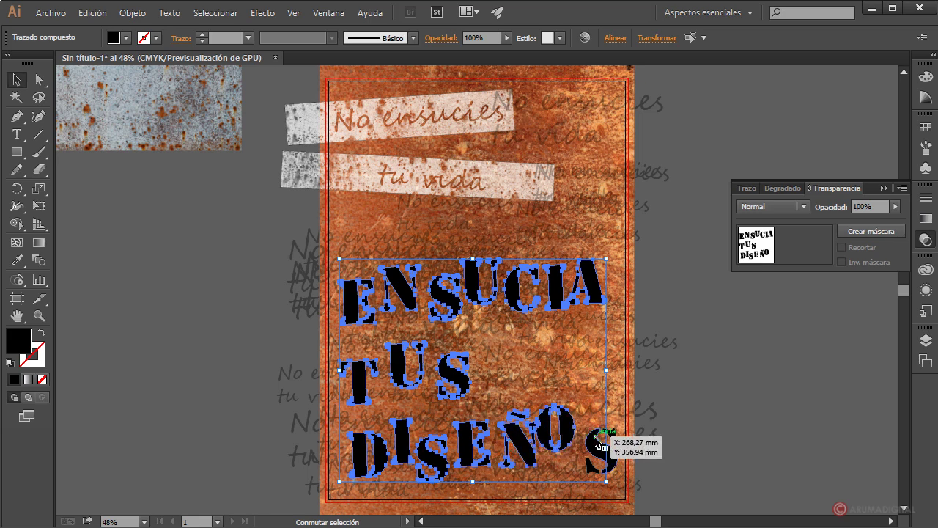
left_click(597, 447, "shift")
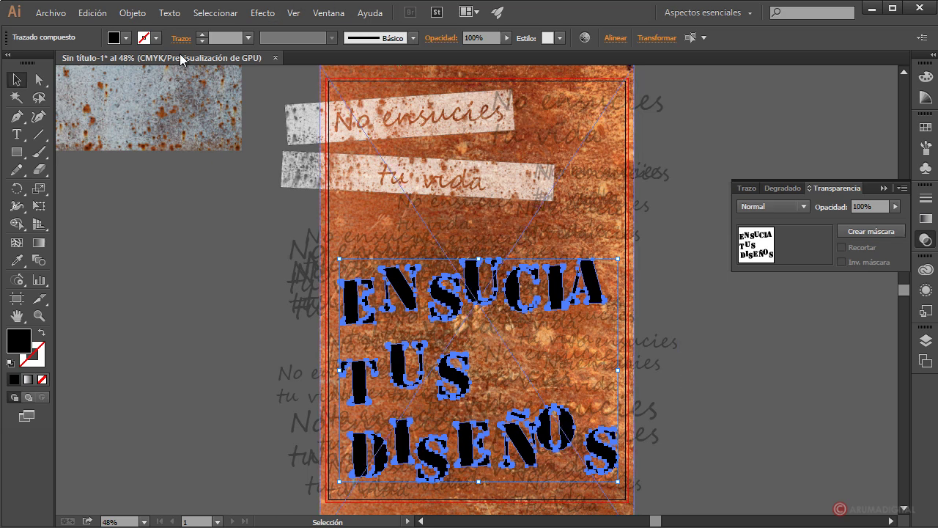
left_click(126, 38)
left_click(83, 104)
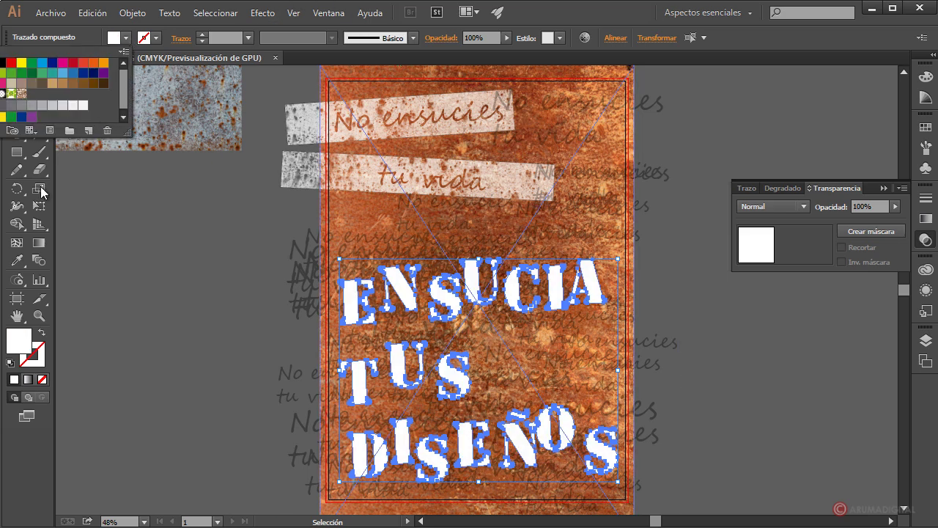
left_click(133, 12)
left_click(155, 68)
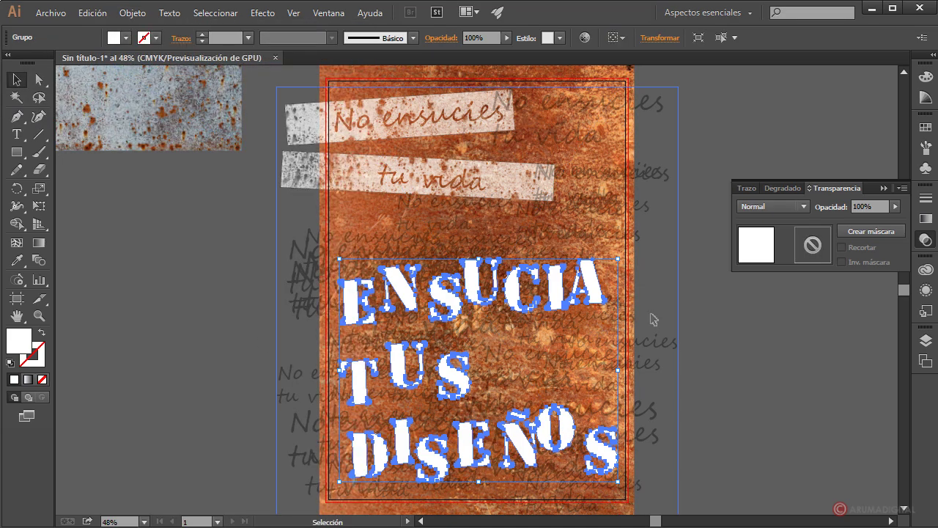
- Copy the grey rusty texture image, add an opacity mask to the lettering group and enter the mask for editing
left_click(156, 137)
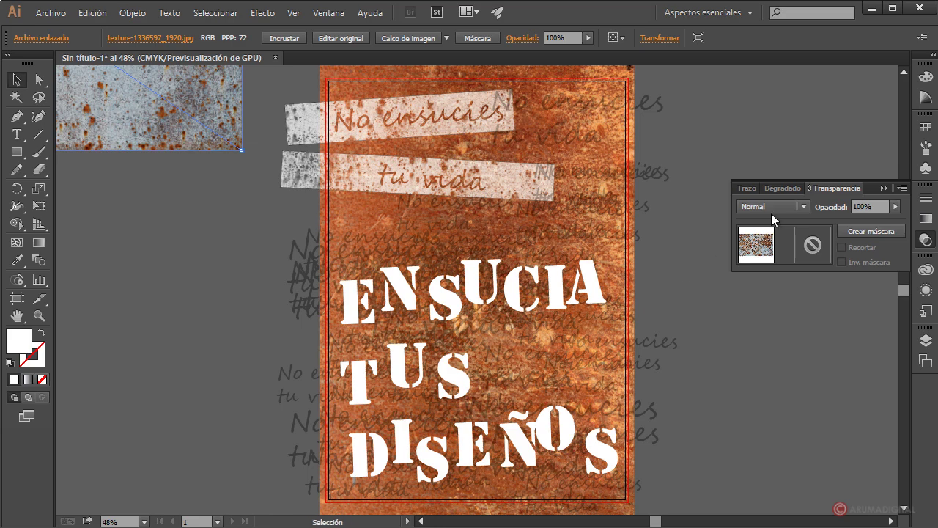
left_click(558, 290)
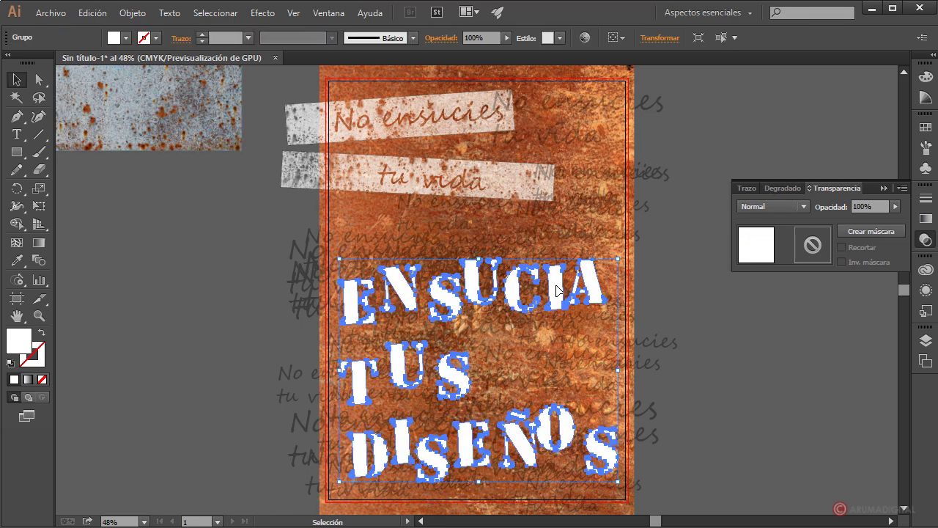
left_click(859, 231)
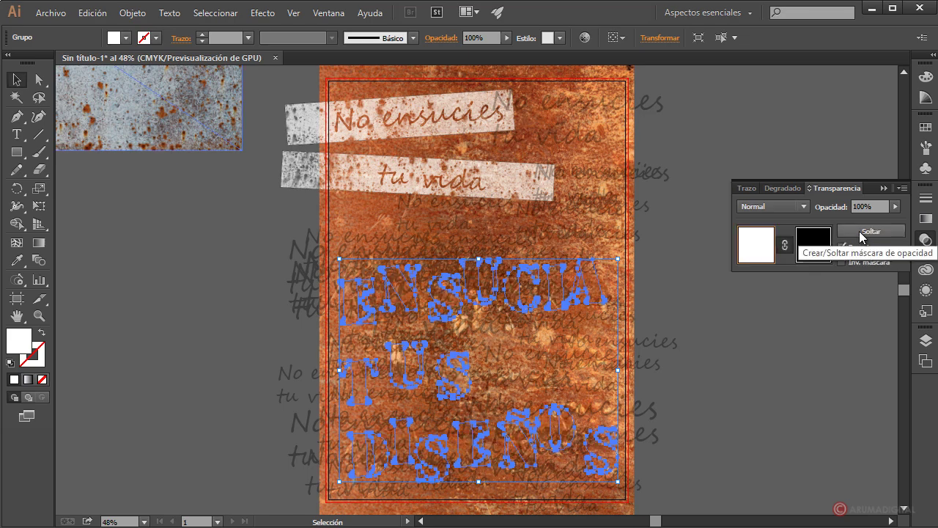
left_click(813, 243)
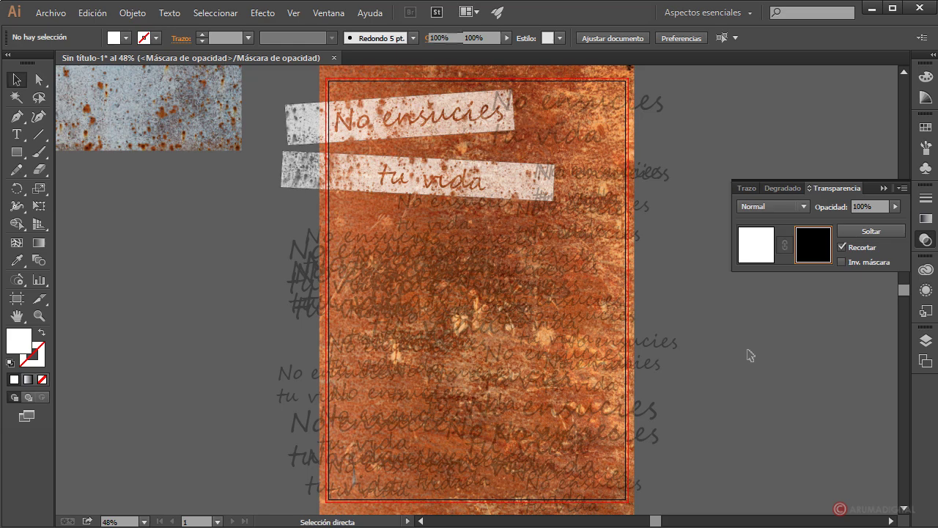
- Paste the rusty texture into the opacity mask, enlarged and positioned to cover the whole lettering, and return to the artwork
key("ctrl+f")
left_click_drag(242, 150, 685, 447)
left_click_drag(443, 323, 517, 368)
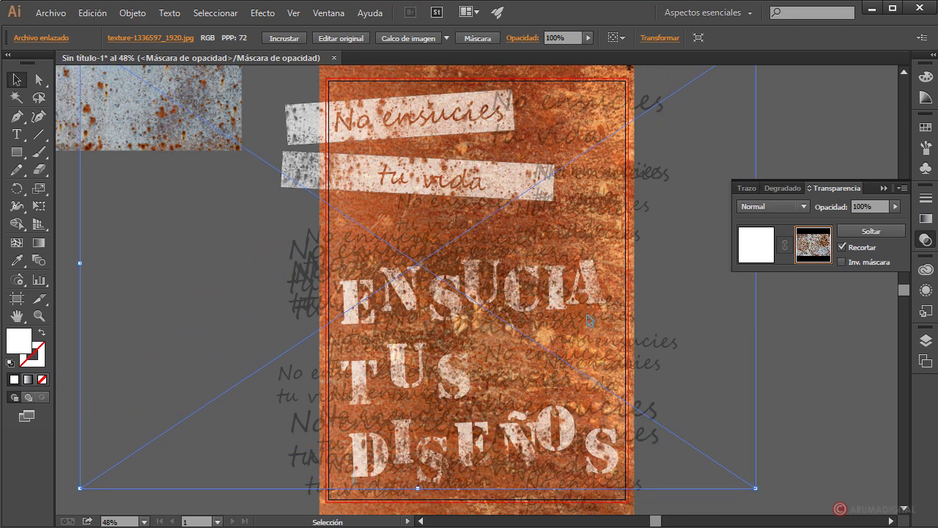
left_click_drag(591, 315, 605, 329)
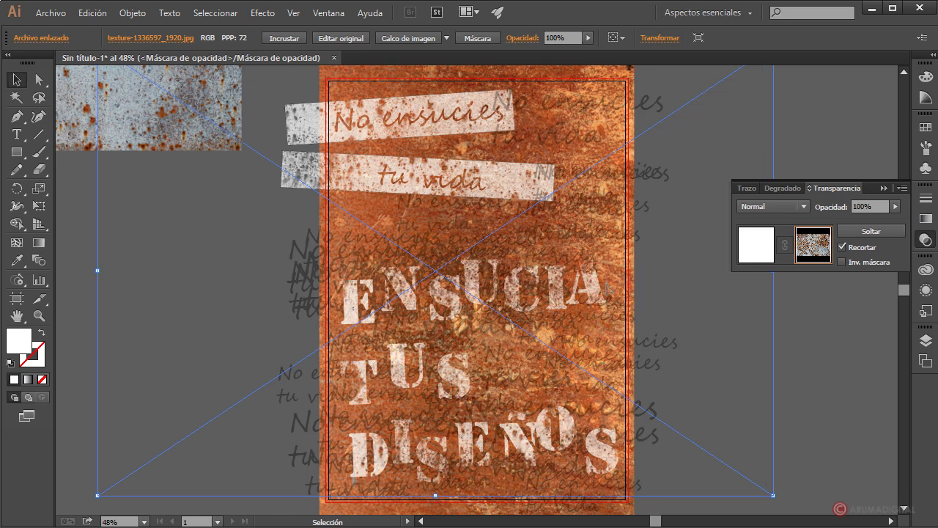
left_click(760, 251)
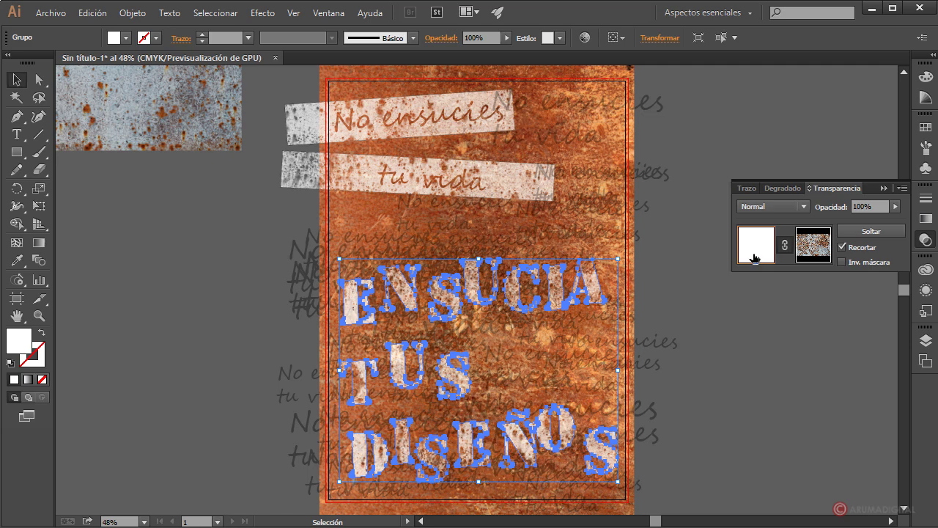
left_click(722, 347)
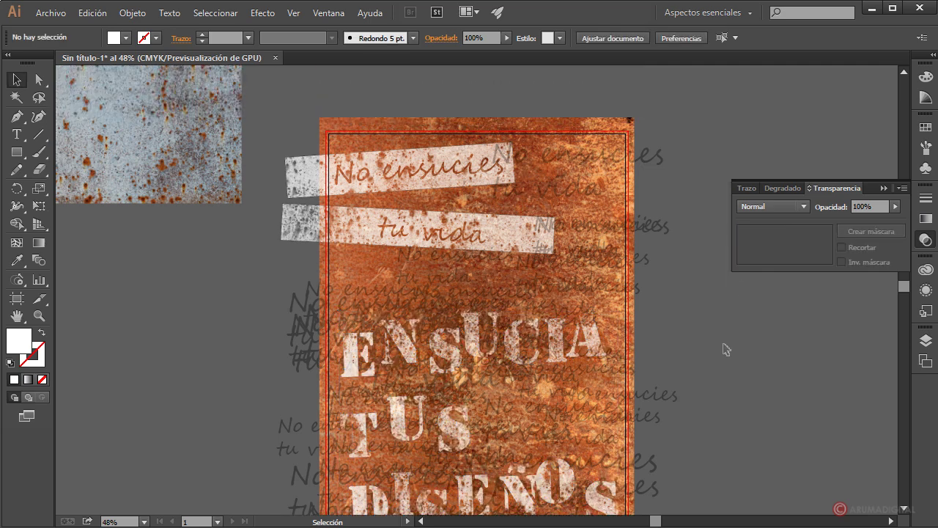
- Delete the leftover grey rusty texture image beside the artboard
scroll(725, 349, "down", 2)
scroll(721, 344, "up", 3)
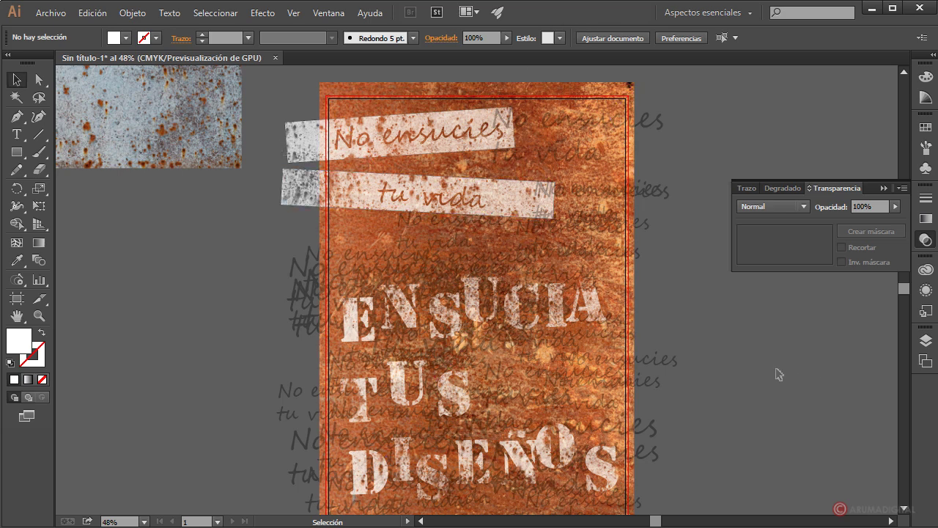
scroll(779, 376, "down", 1)
left_click(533, 296)
left_click(183, 124)
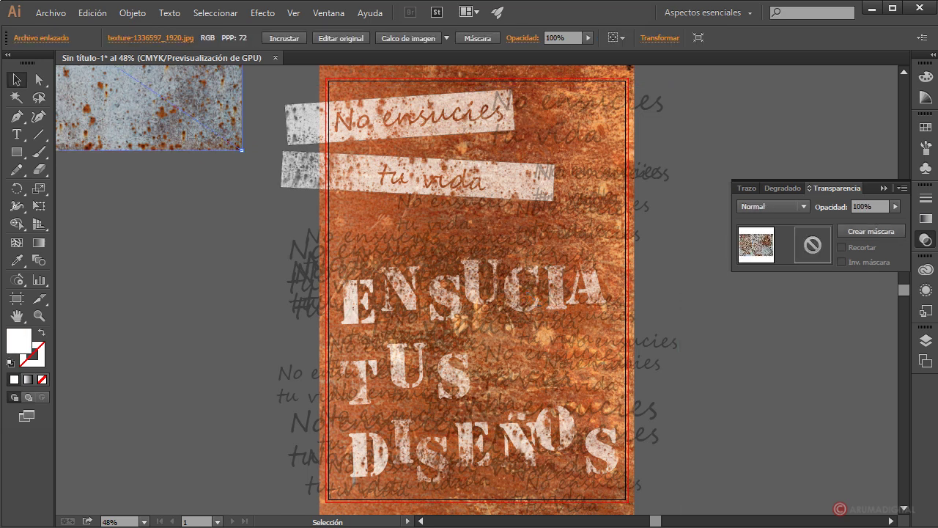
key("Delete")
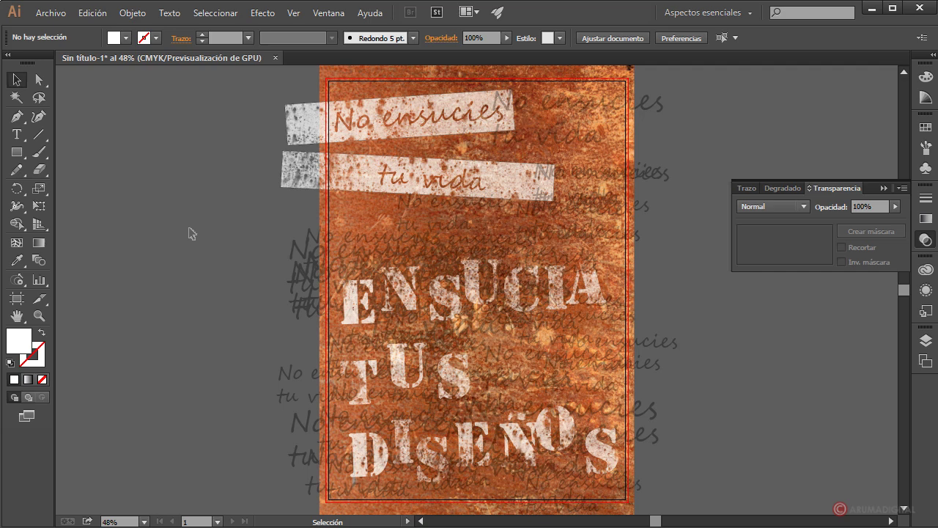
- Draw a white rectangle without a stroke over the poster, from corner to corner of the red bleed guide
left_click(17, 153)
scroll(242, 237, "up", 1)
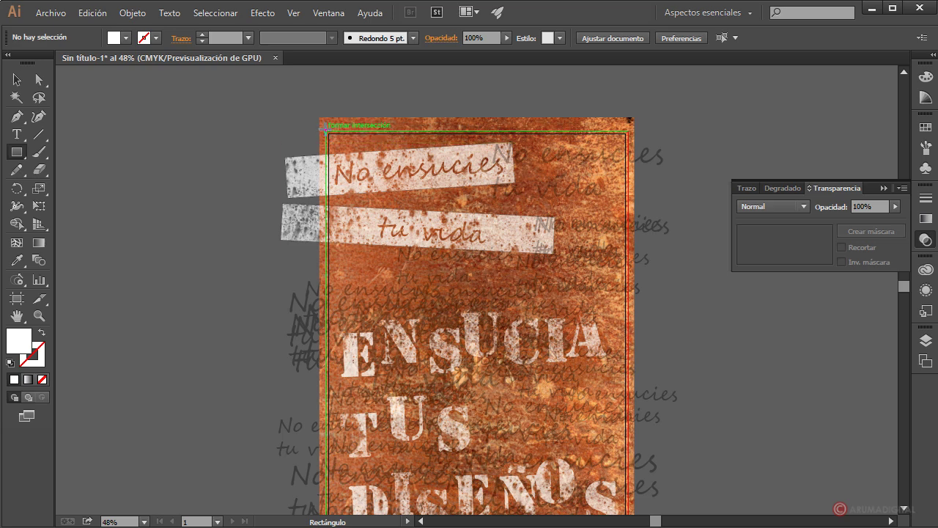
left_click_drag(325, 130, 627, 436)
scroll(667, 327, "up", 3)
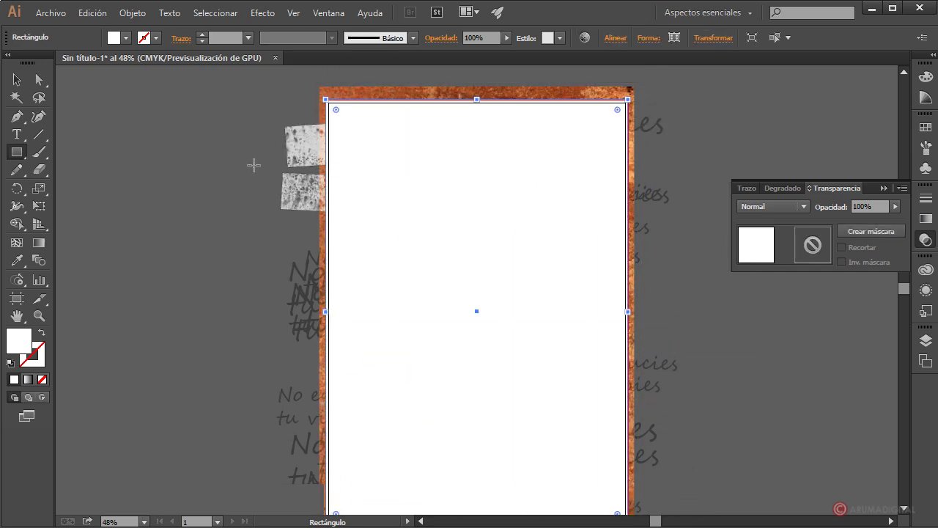
- Move the white rectangle off the poster into the empty area beside the artboard
left_click(16, 79)
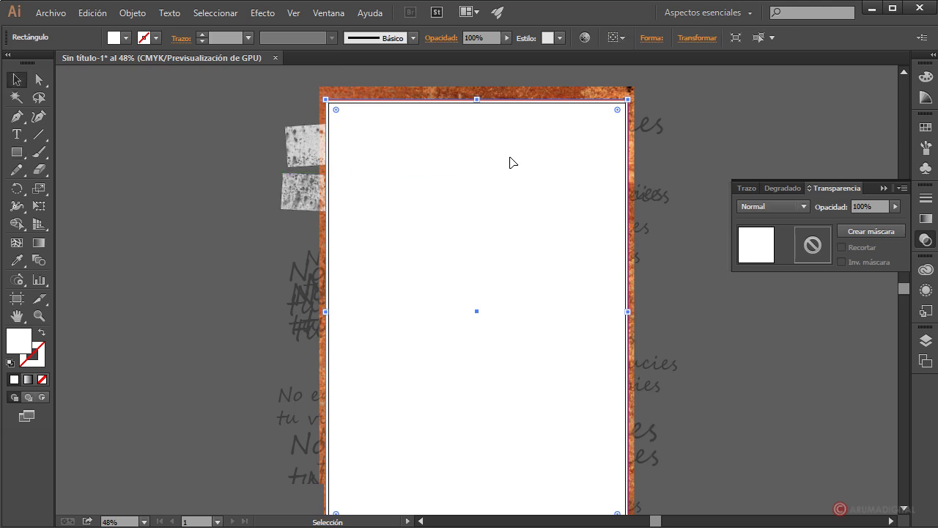
left_click_drag(452, 166, 94, 176)
left_click_drag(192, 189, 172, 189)
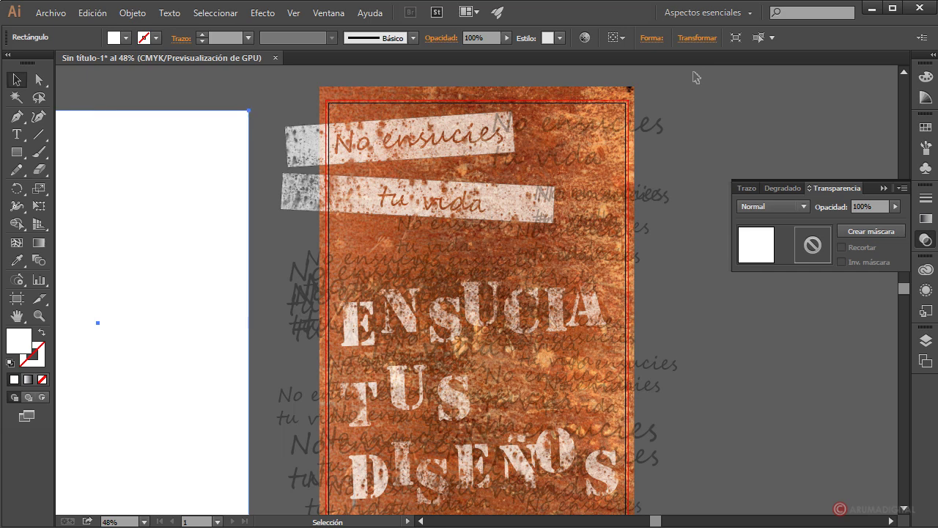
- Group all the poster artwork, including the rusty background, strips, sprayed slogans and lettering, without the white rectangle
scroll(293, 440, "down", 3)
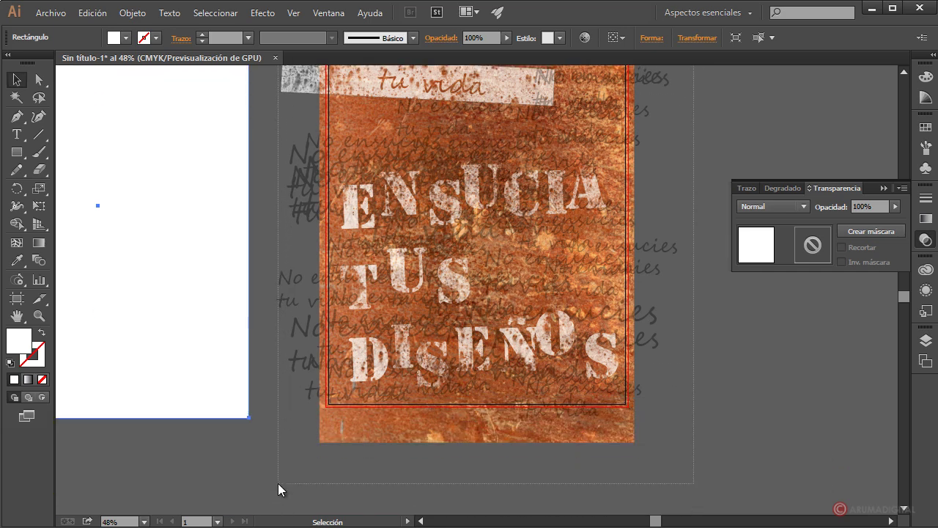
key("ctrl+a")
key("ctrl+0")
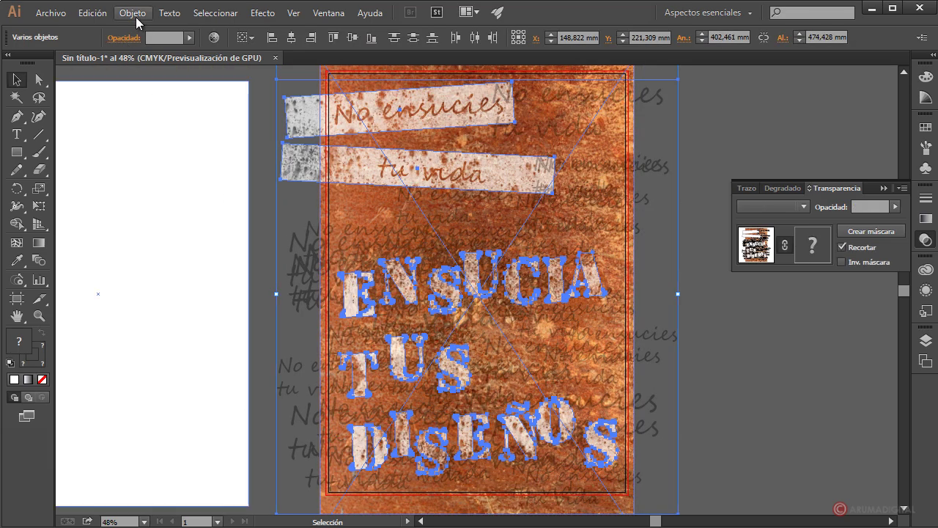
left_click(133, 13)
left_click(150, 65)
left_click(733, 318)
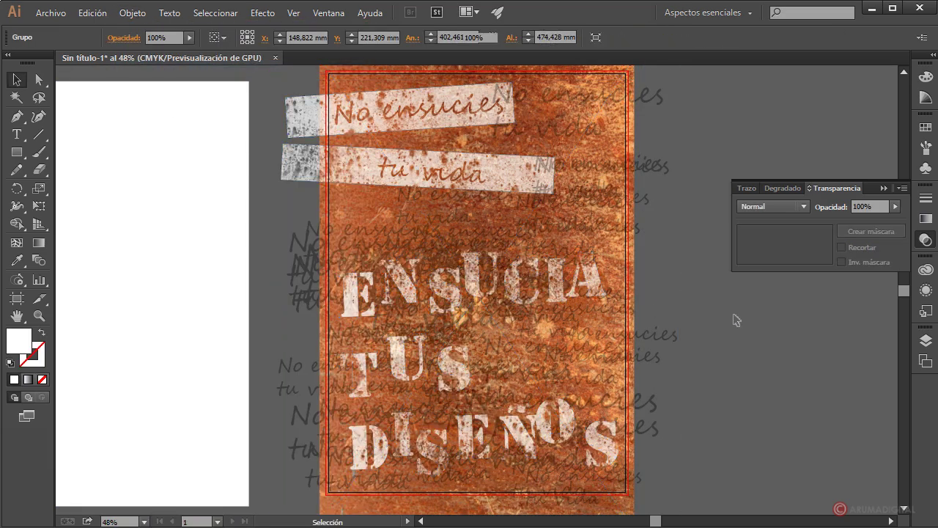
- Move the white rectangle back over the artboard's bleed area and use it as a clipping mask for the grouped poster artwork
left_click_drag(166, 235, 541, 227)
left_click(670, 262)
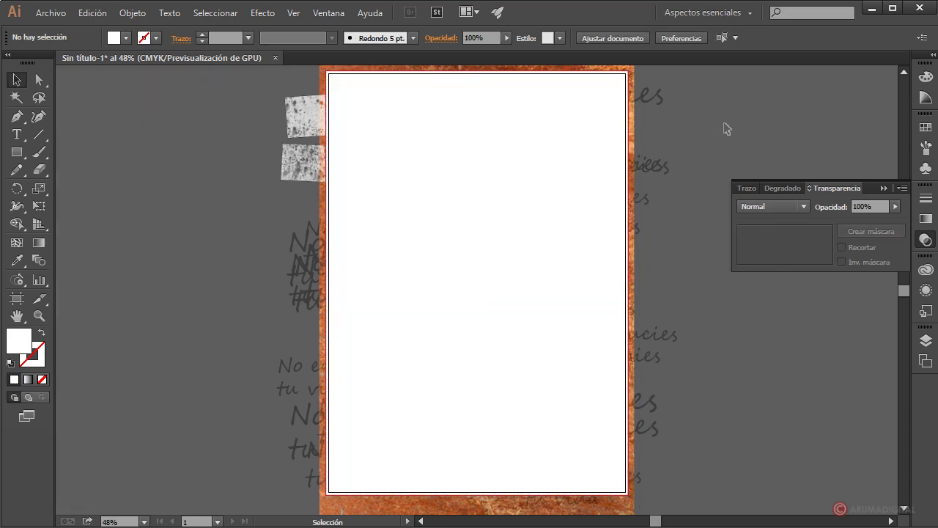
left_click_drag(724, 128, 506, 308)
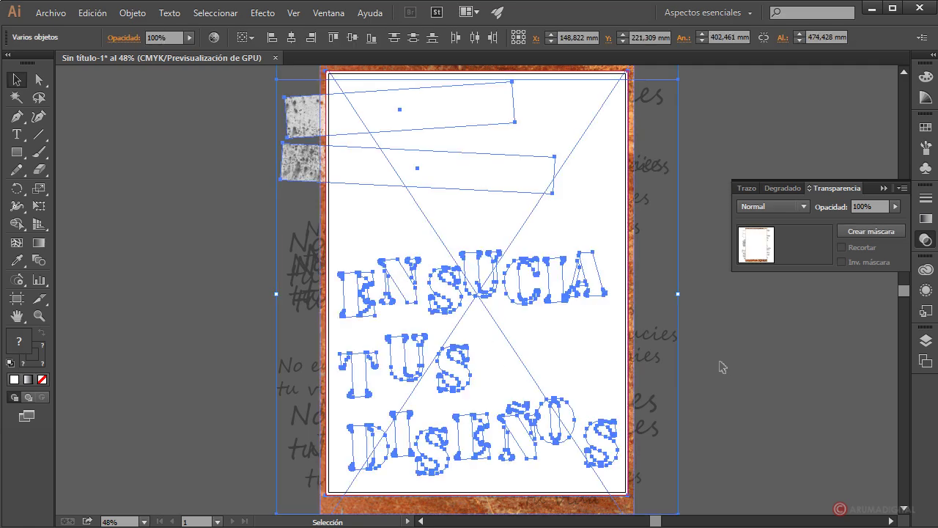
left_click(132, 14)
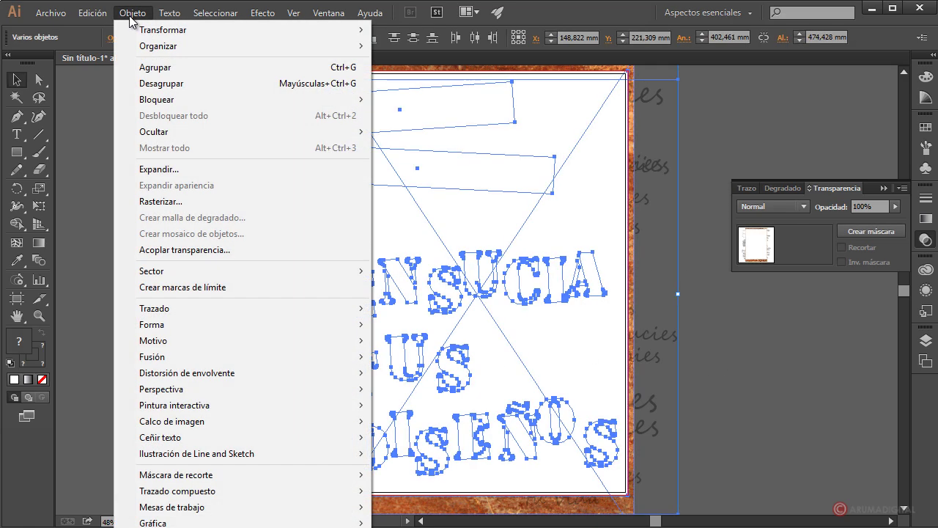
mouse_move(158, 476)
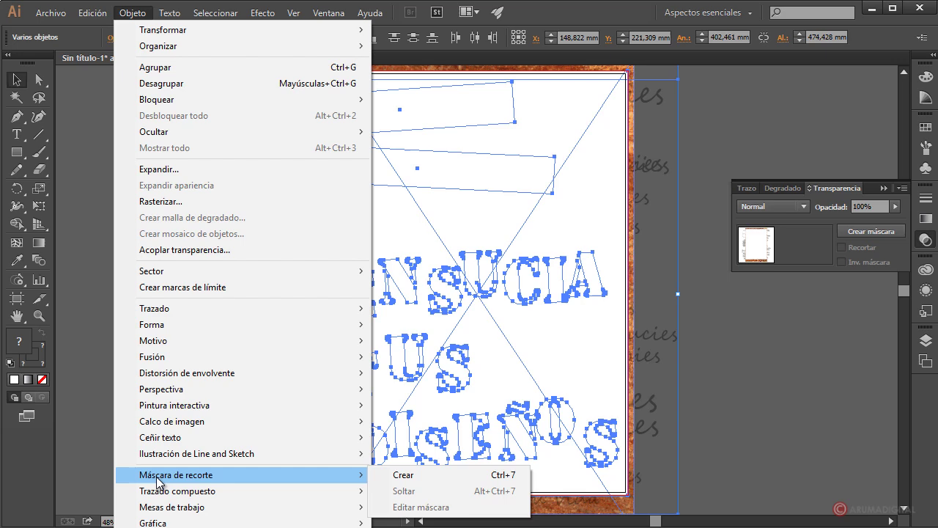
left_click(455, 475)
left_click(729, 352)
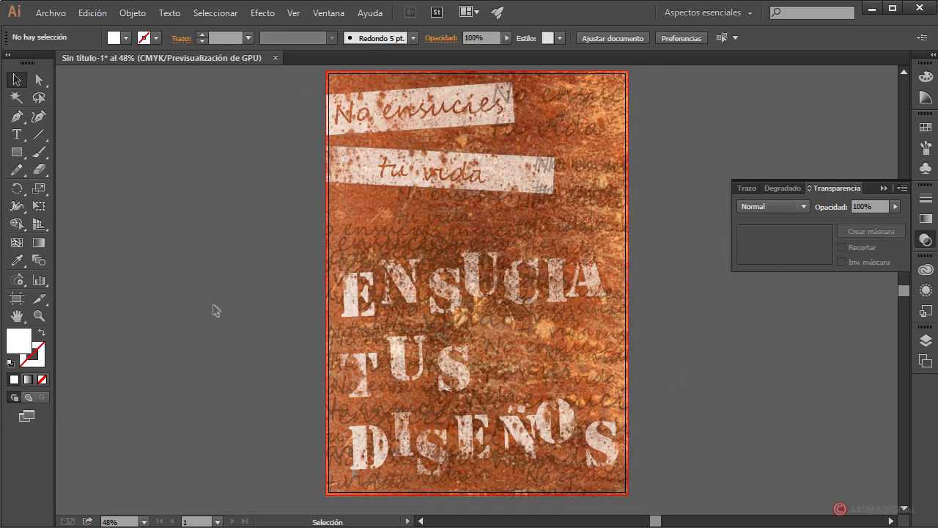
scroll(214, 311, "down", 1)
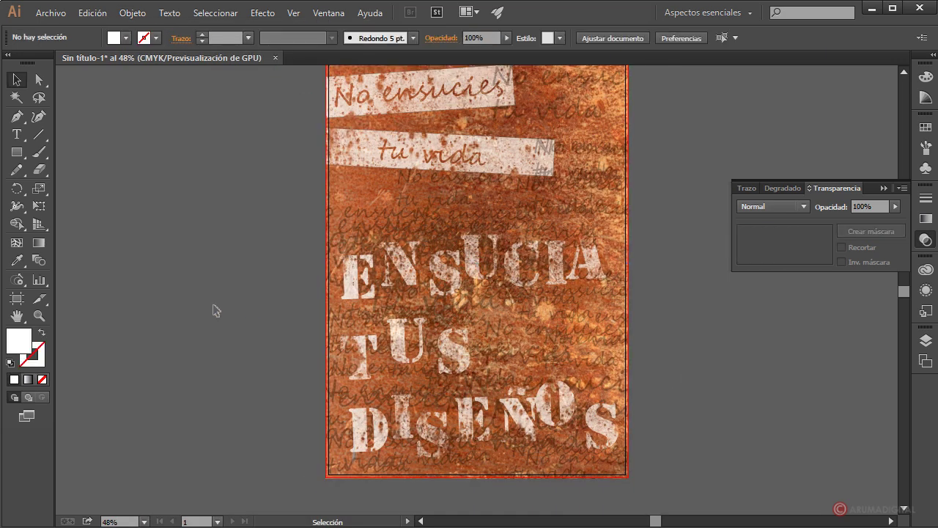
scroll(214, 311, "up", 1)
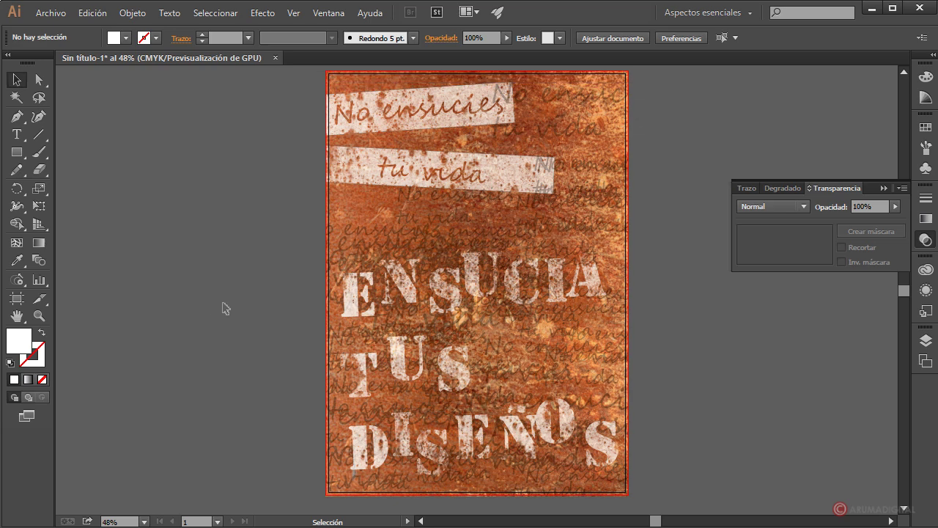